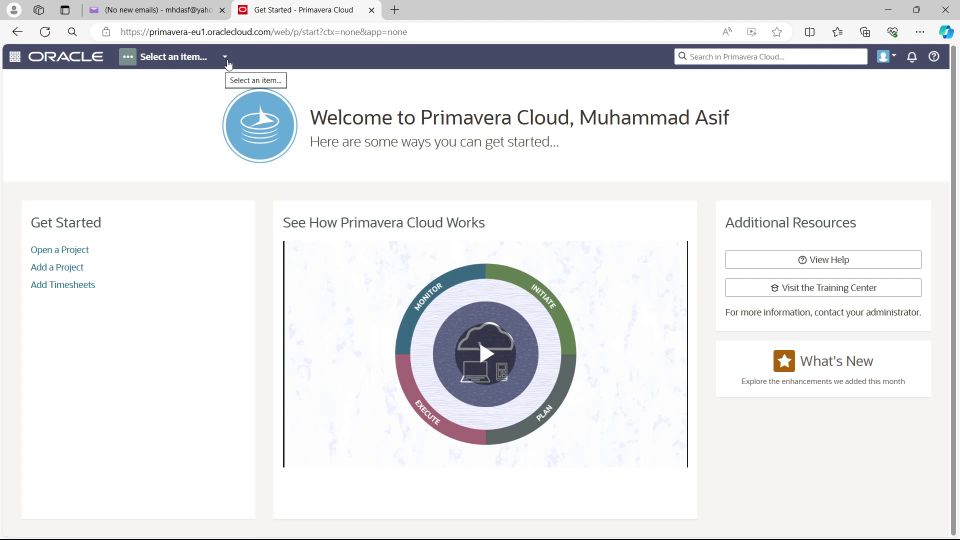
Open the Primavera Training workspace from the full list of workspaces.
left_click(225, 62)
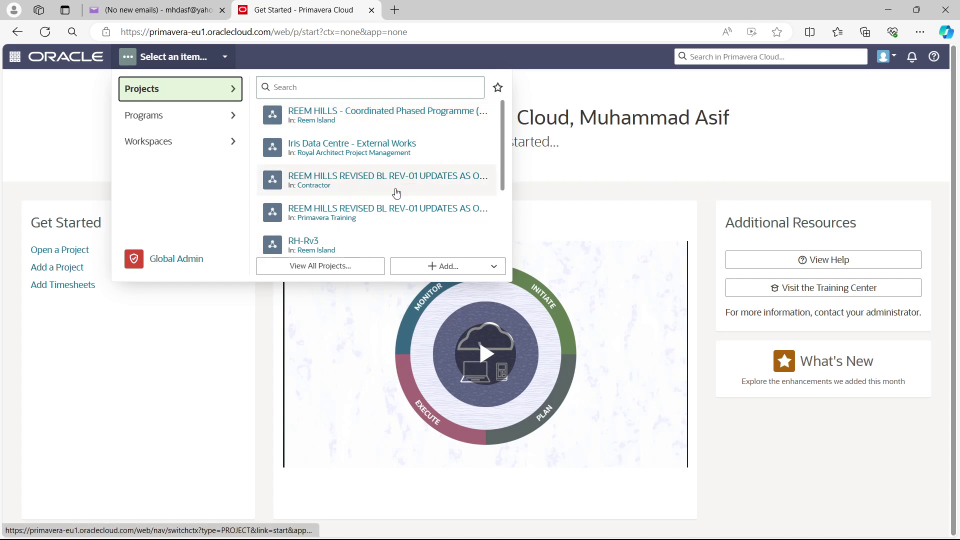
scroll(409, 192, "down", 1)
scroll(408, 191, "up", 1)
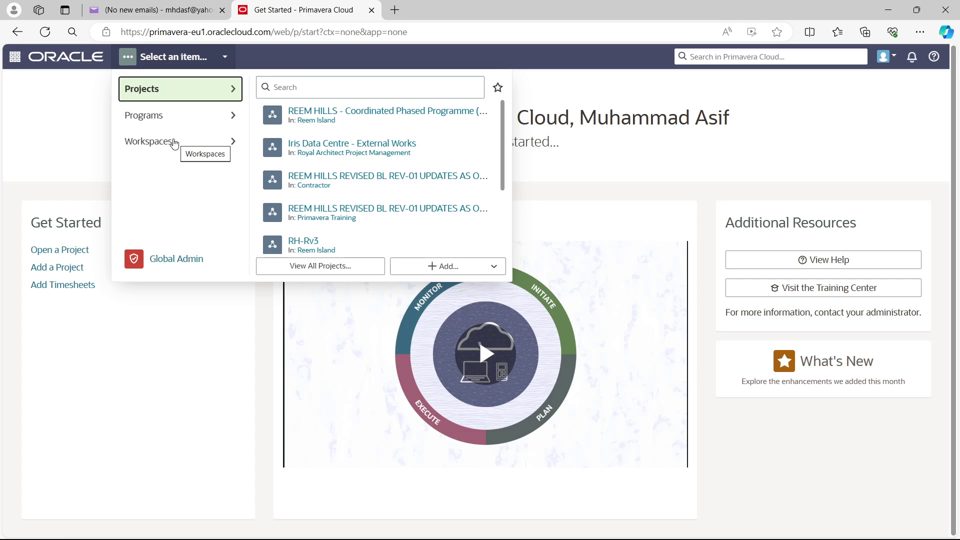
left_click(166, 146)
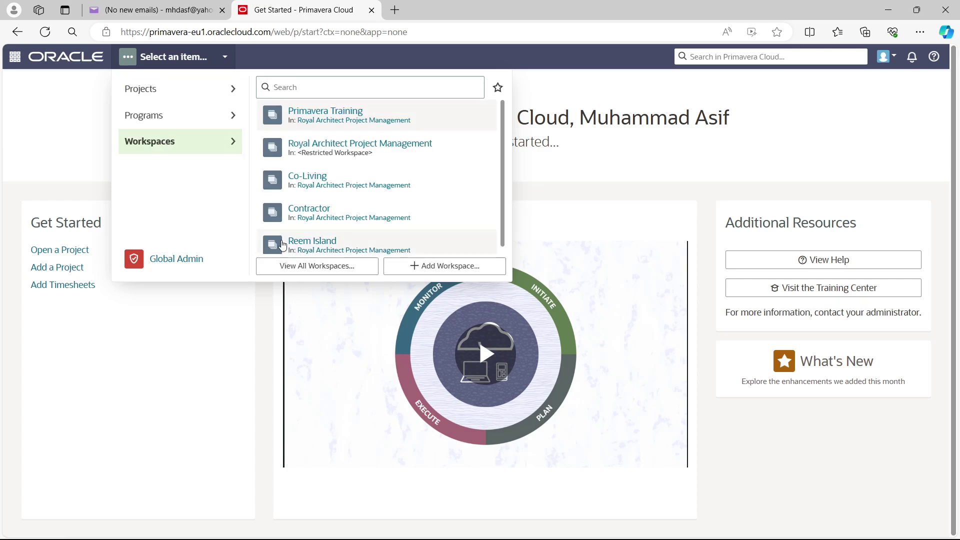
left_click(326, 271)
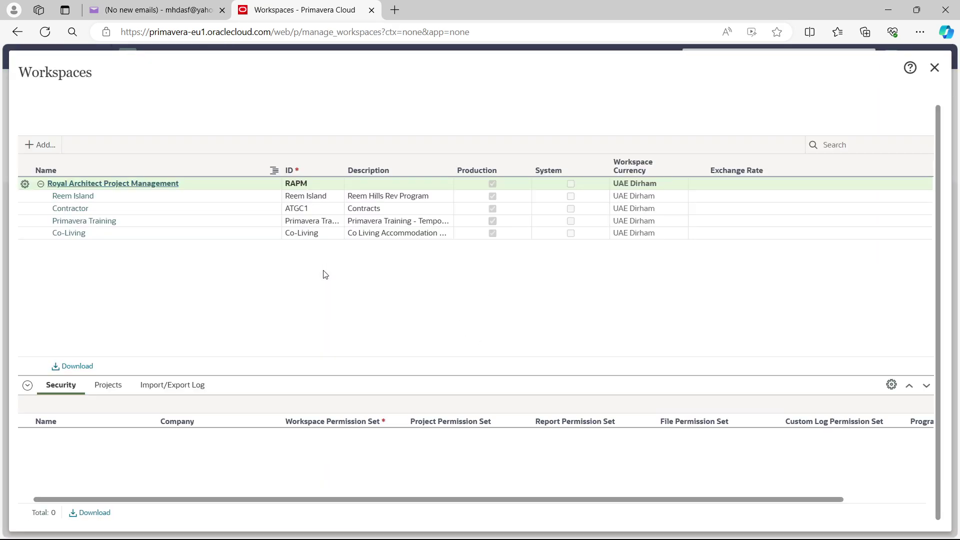
left_click(101, 226)
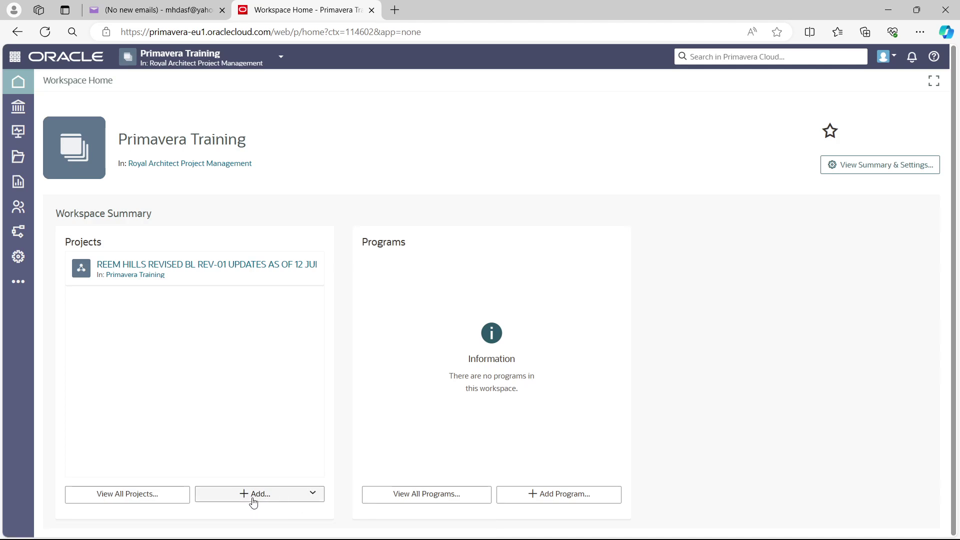
Start a P6 import from the workspace's full project list, load AMC -Rev 02.xer and proceed to the import configuration.
left_click(314, 495)
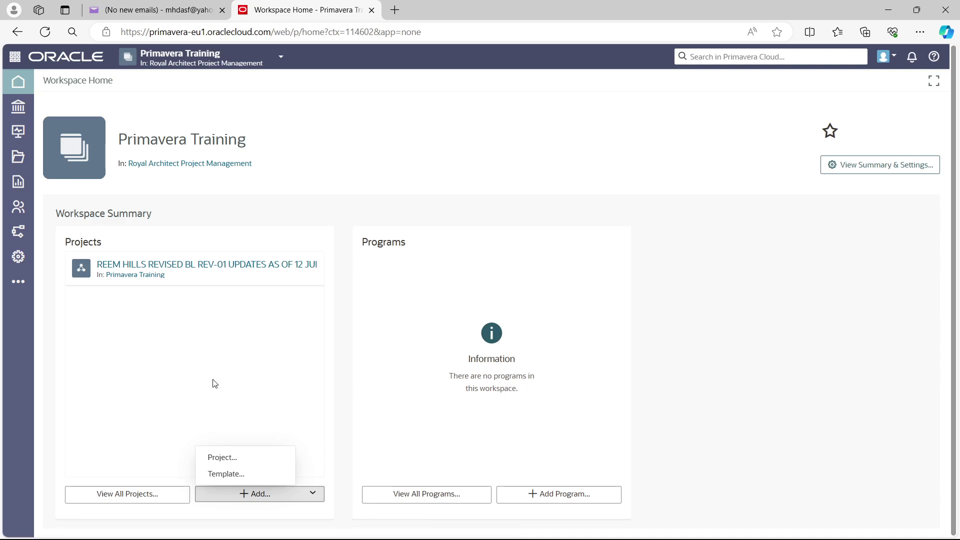
left_click(120, 496)
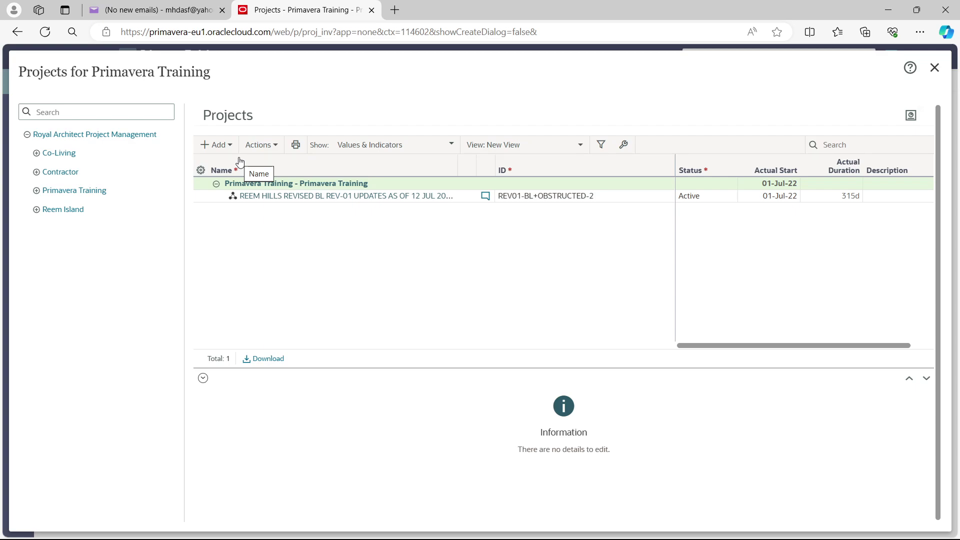
left_click(274, 148)
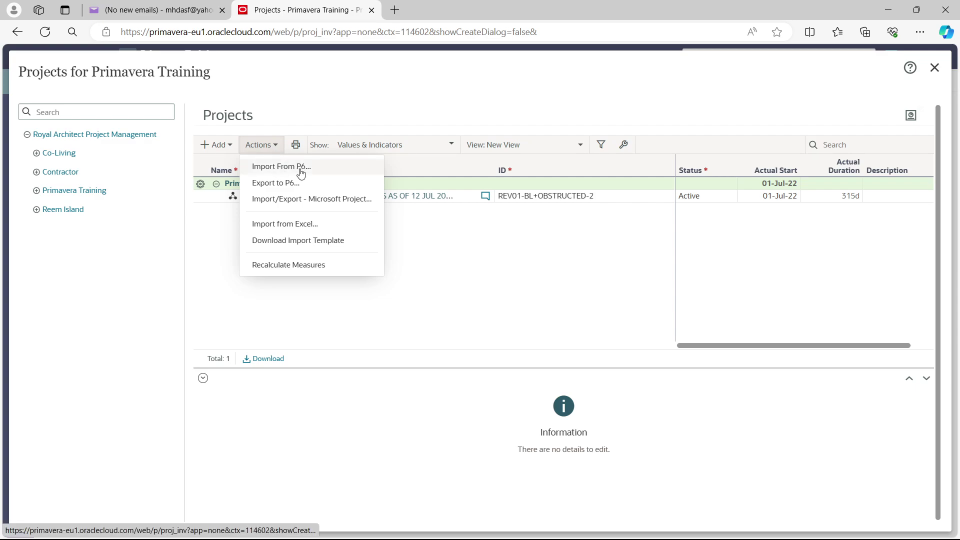
left_click(274, 168)
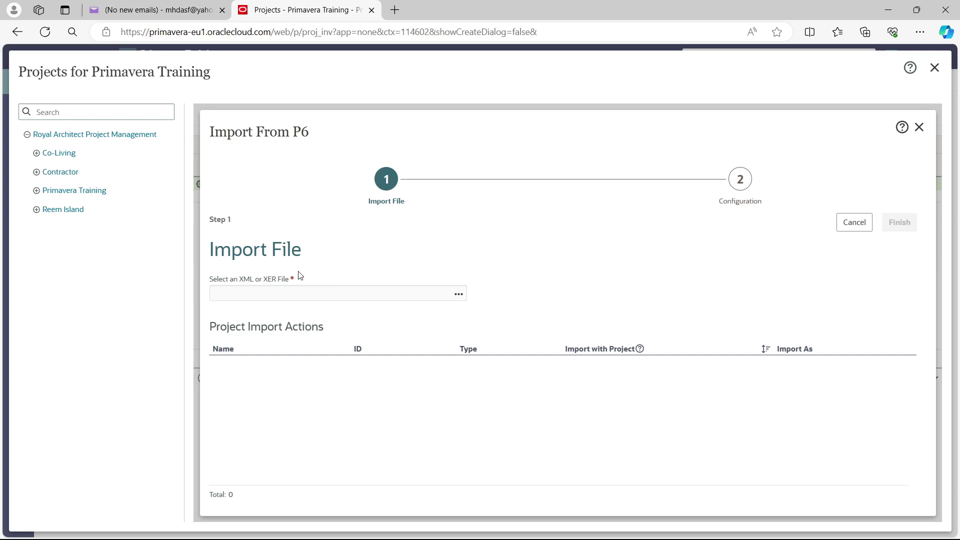
left_click(459, 298)
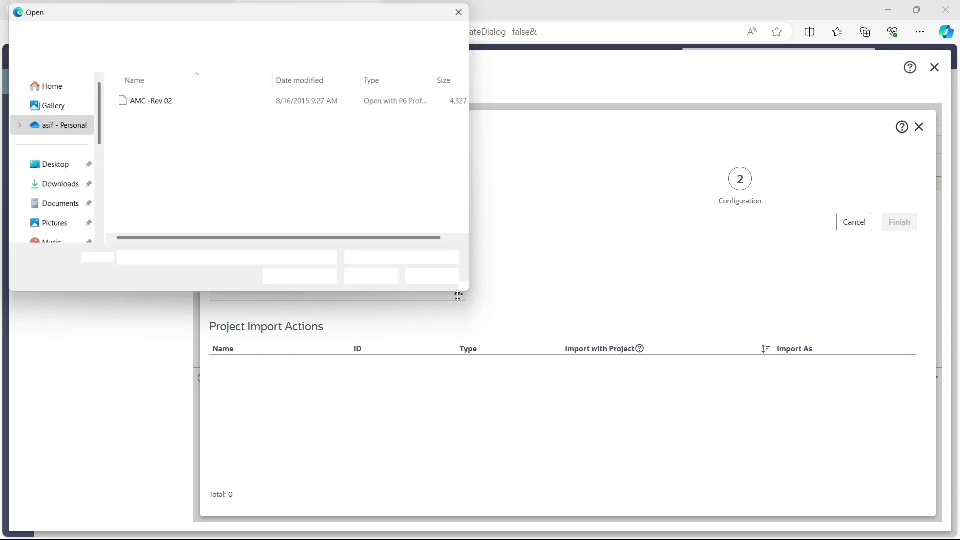
left_click(145, 104)
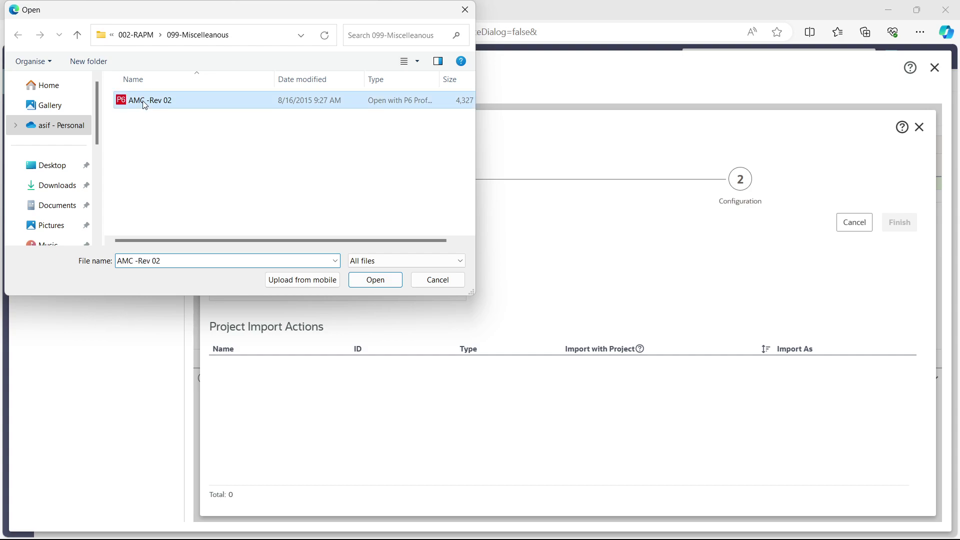
left_click(375, 280)
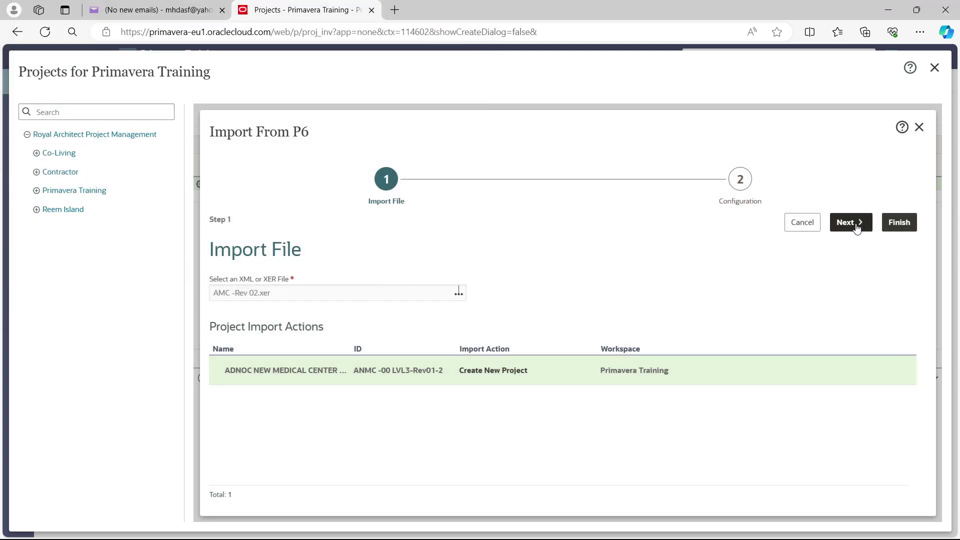
left_click(857, 229)
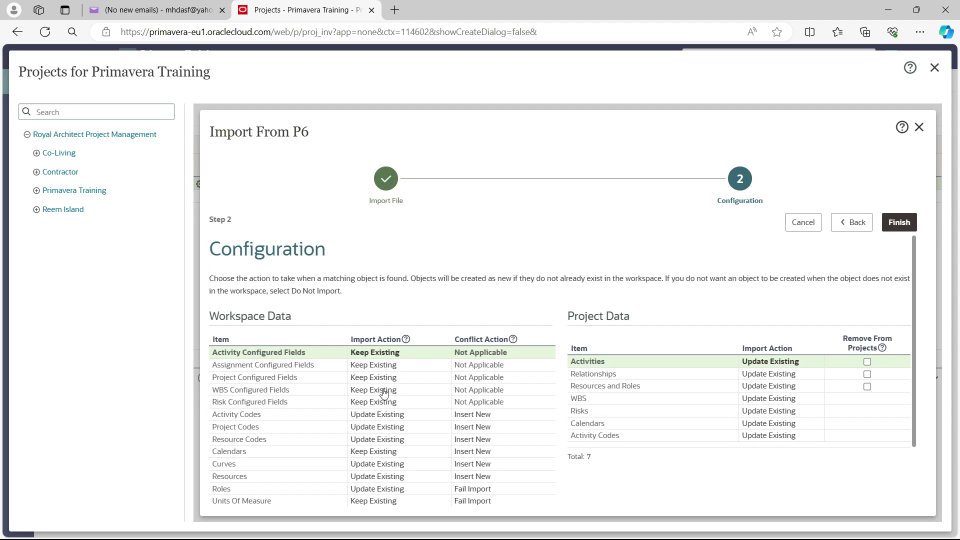
Examine the available import actions for Risks and Relationships in the project data, leaving both as Update Existing.
left_click(598, 411)
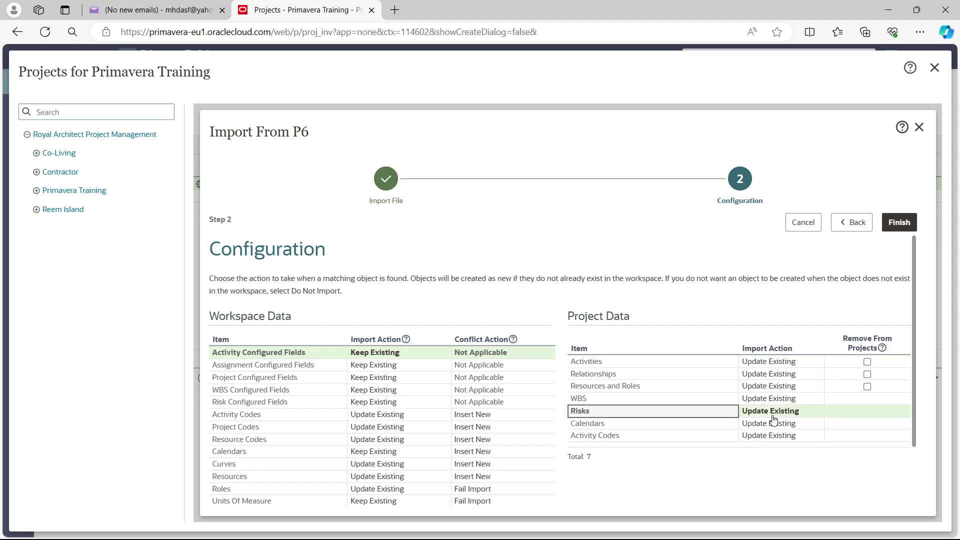
left_click(820, 416)
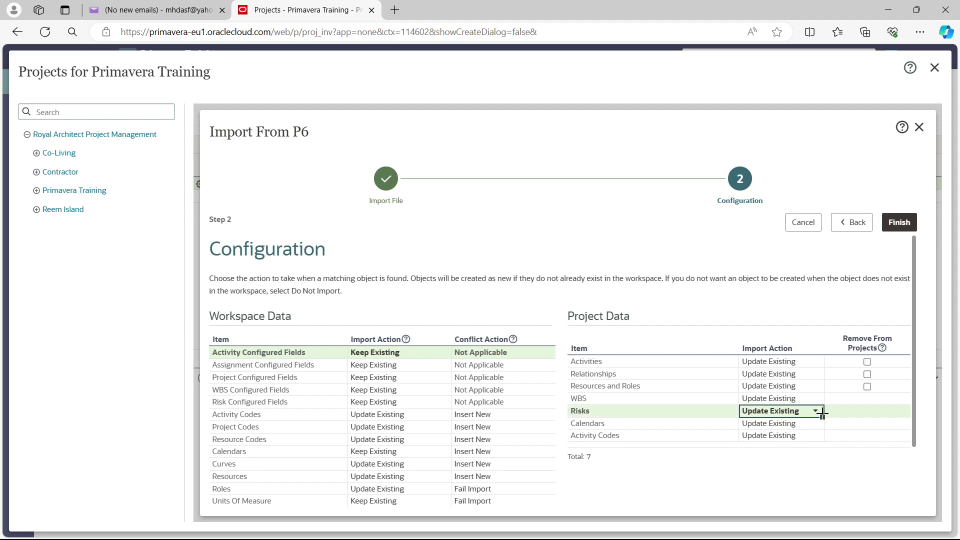
left_click(817, 415)
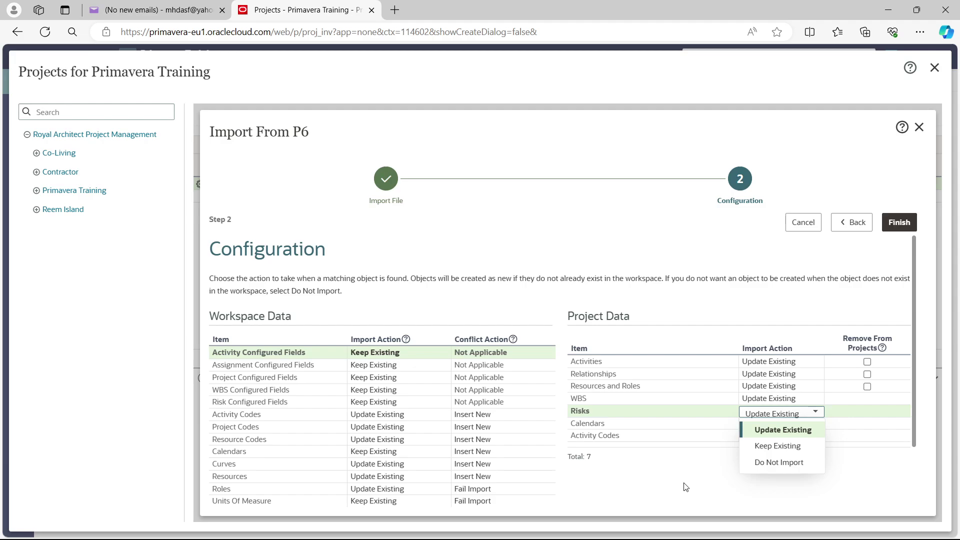
left_click(704, 376)
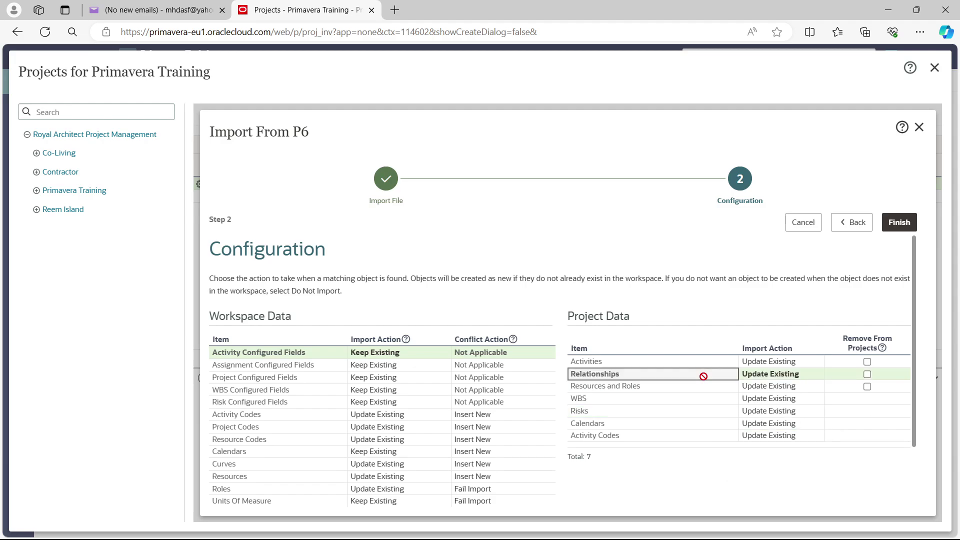
left_click(819, 376)
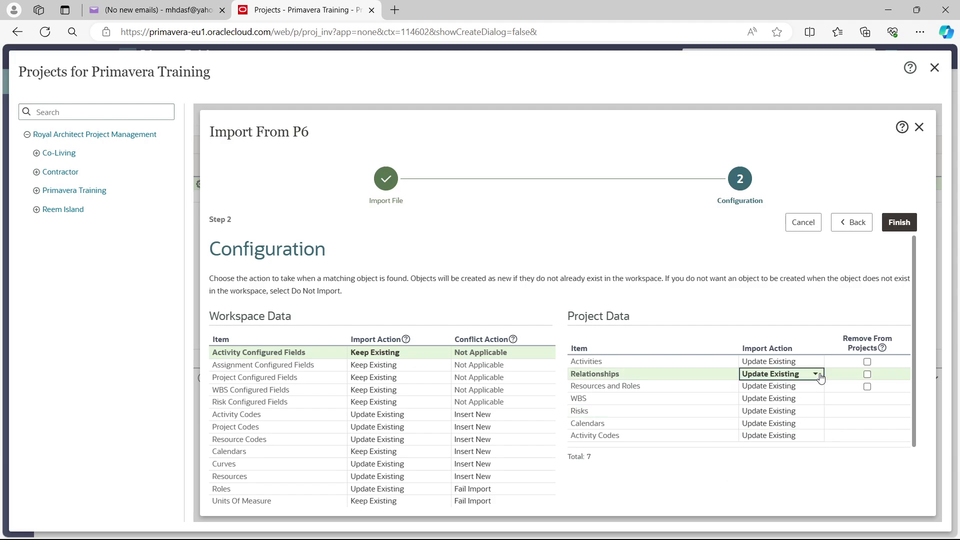
left_click(819, 377)
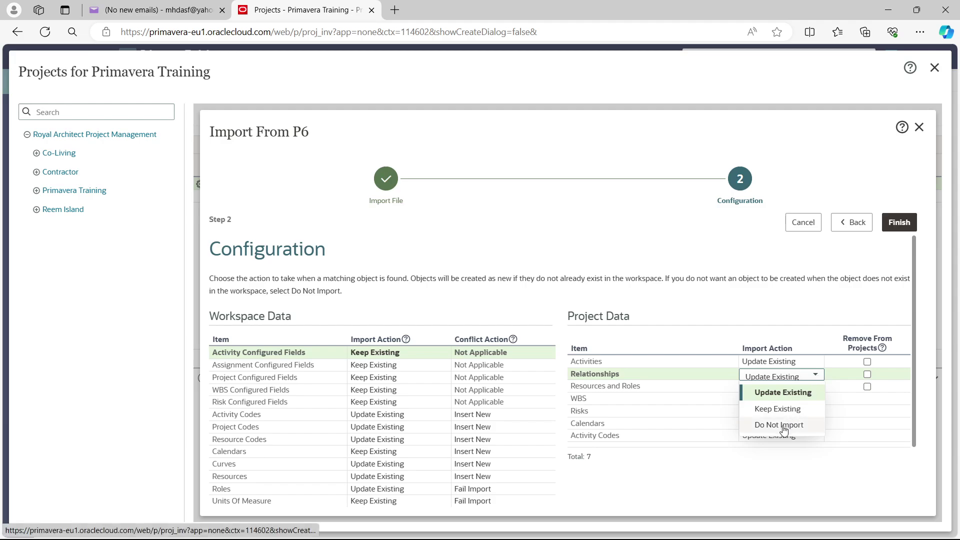
left_click(690, 489)
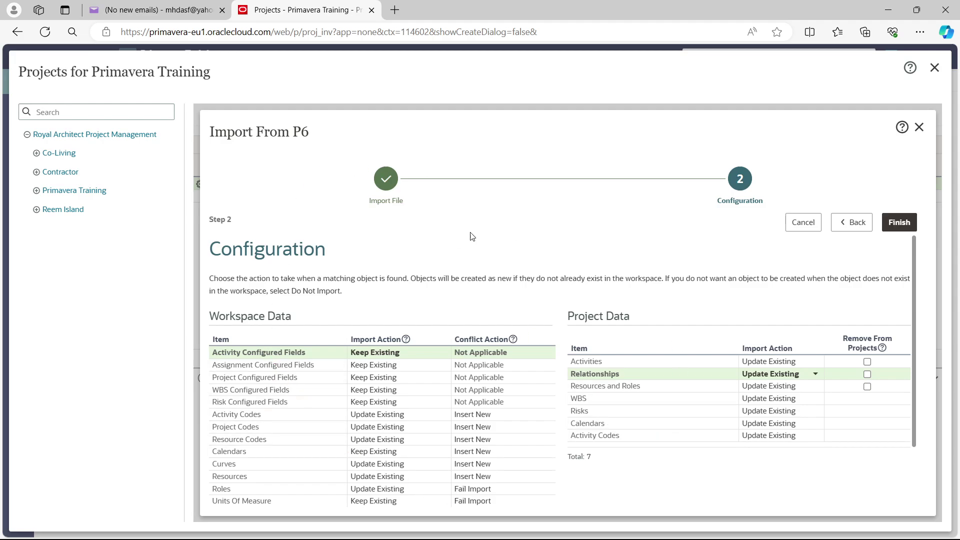
Finish the P6 import, check its completion notification and refresh the projects page.
left_click(903, 226)
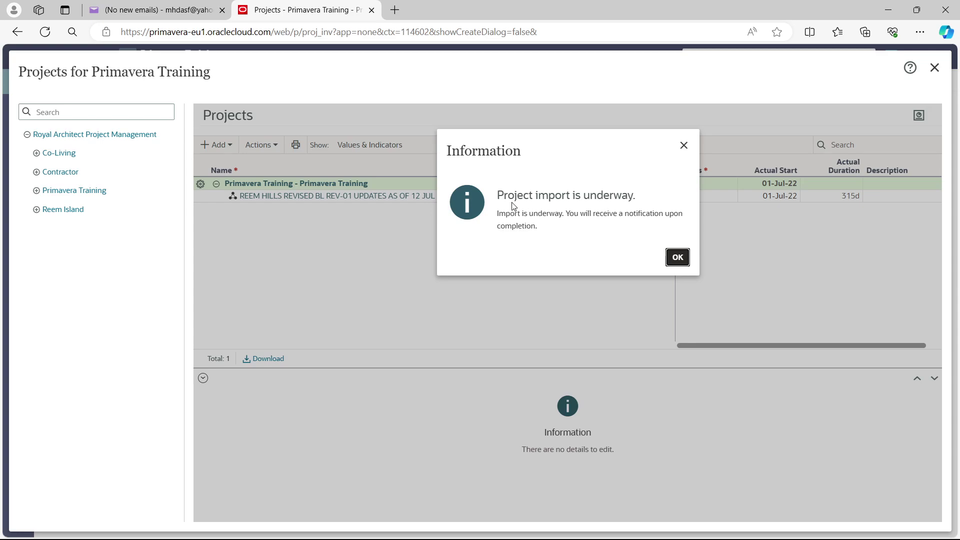
left_click(678, 258)
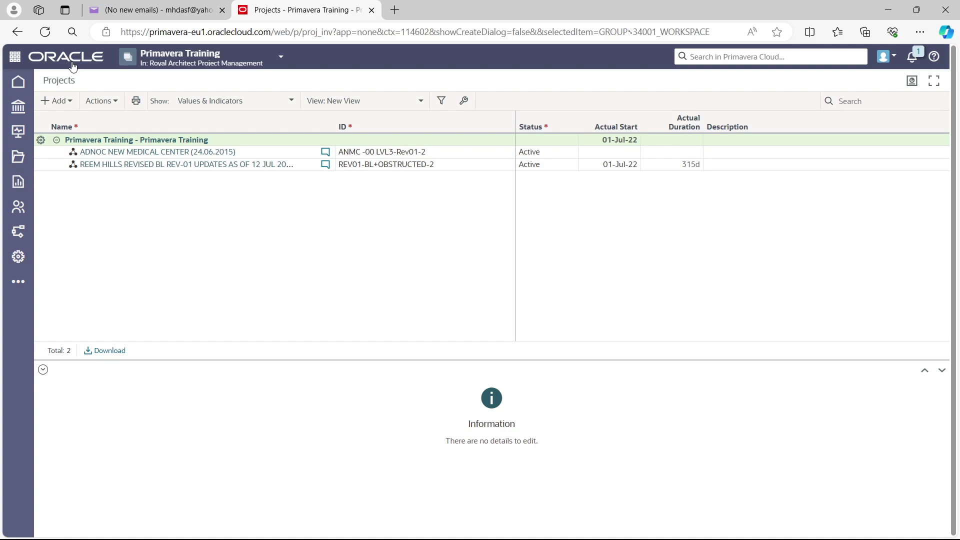
left_click(919, 60)
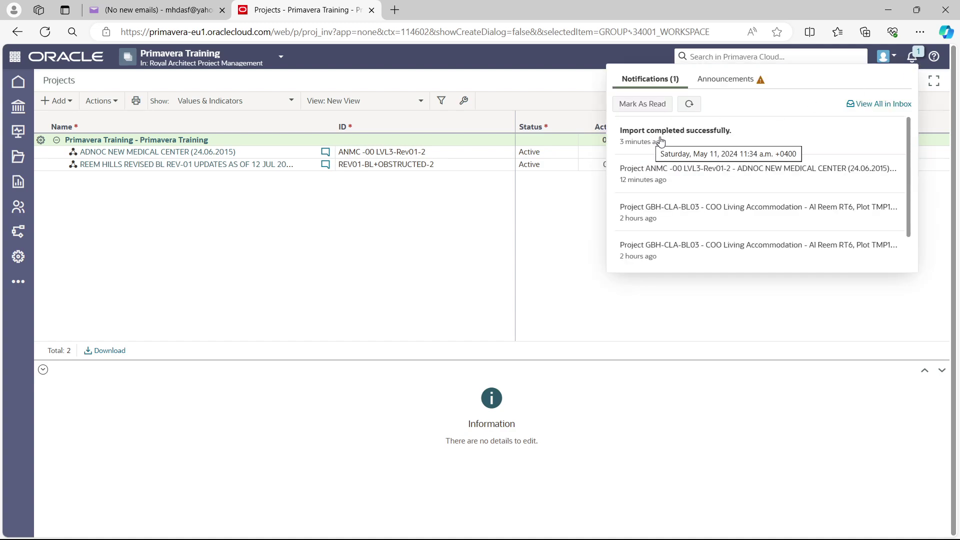
left_click(913, 59)
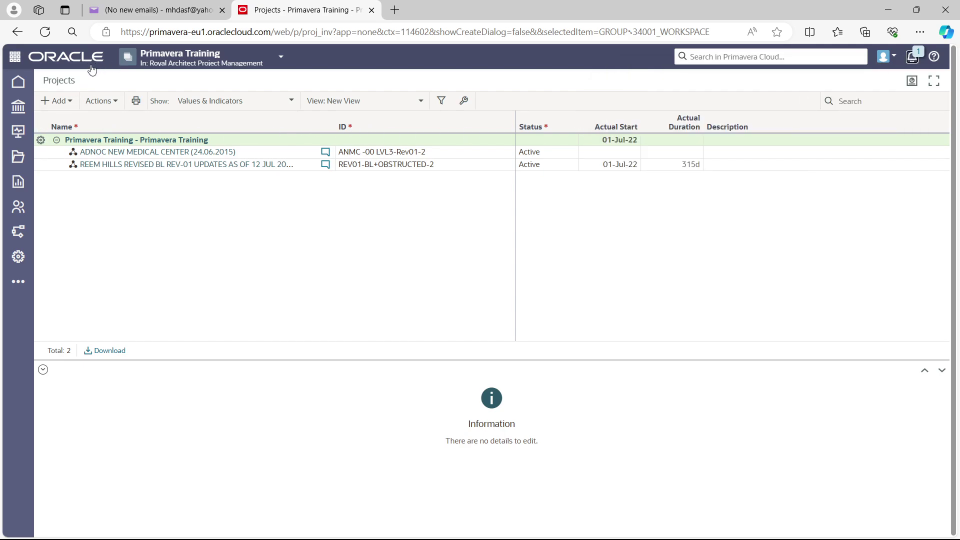
left_click(46, 33)
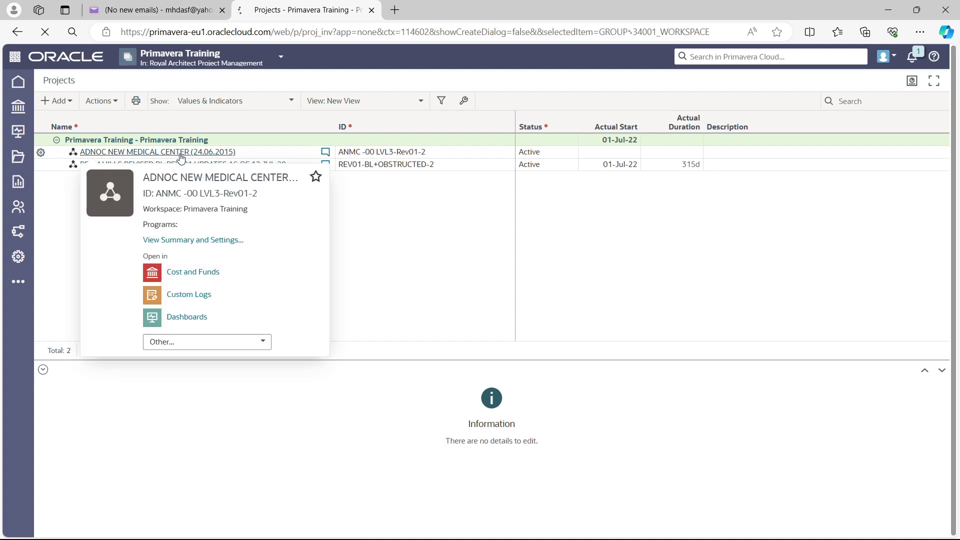
Open the ADNOC NEW MEDICAL CENTER (24.06.2015) project and go to its schedule activities.
left_click(180, 153)
mouse_move(18, 331)
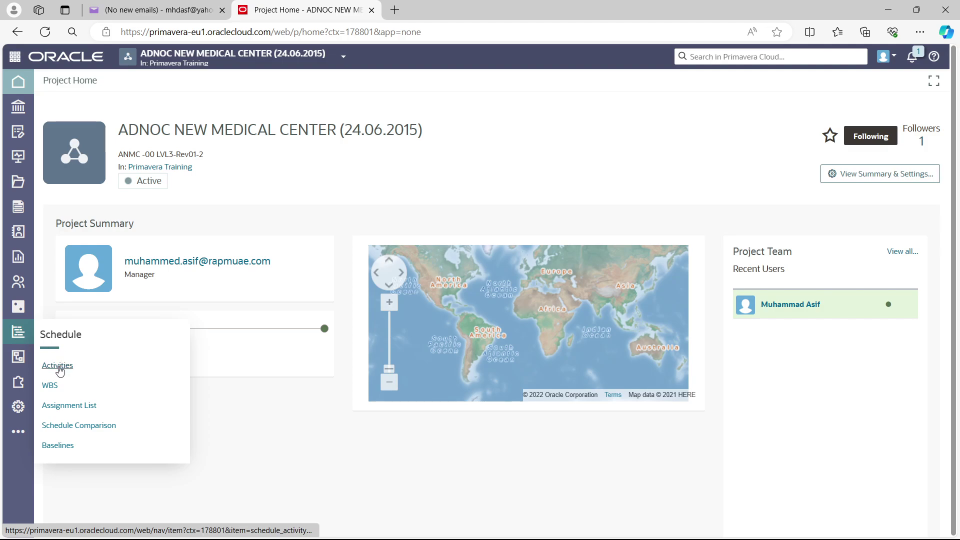
left_click(58, 367)
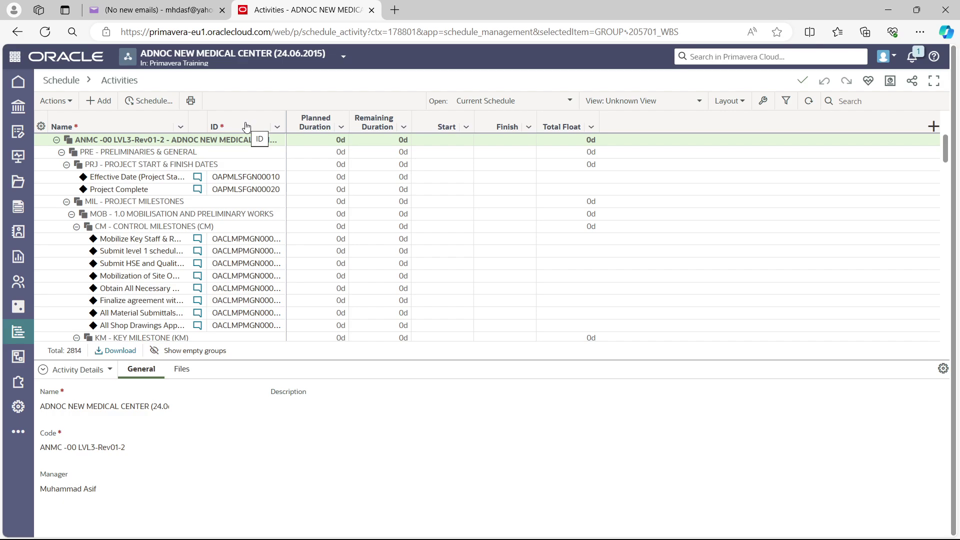
Place the ID column before Name and schedule the project with the 24-Jun-15 data date applied to all open projects.
left_click_drag(246, 126, 83, 120)
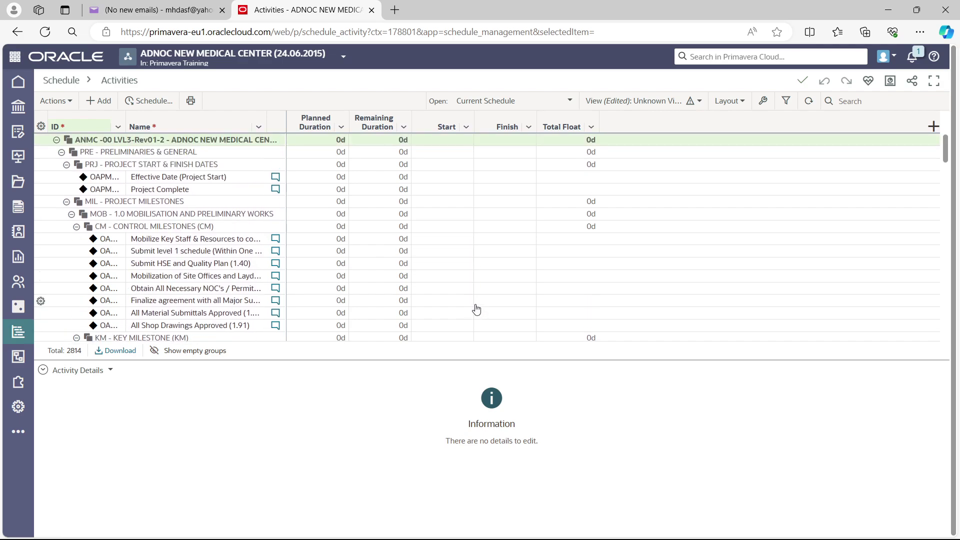
left_click(146, 102)
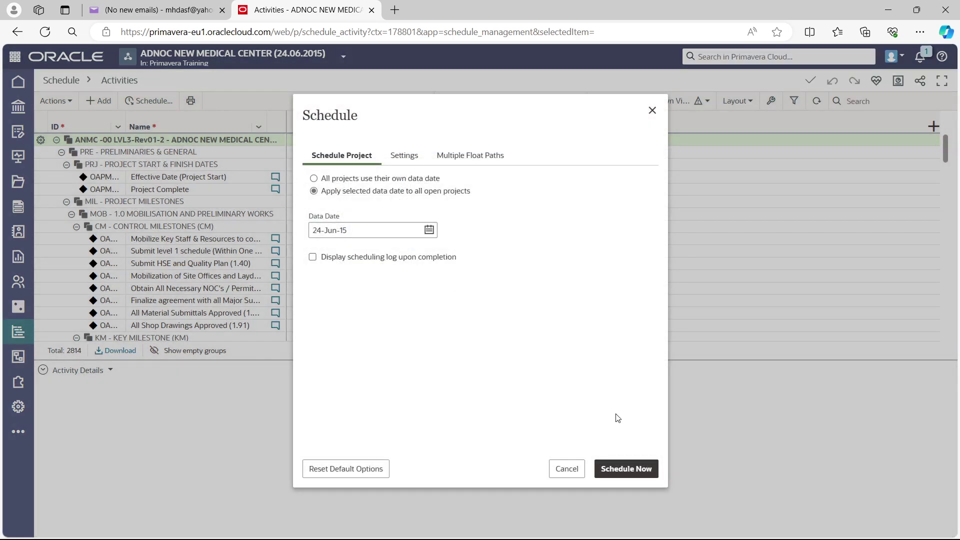
left_click(638, 469)
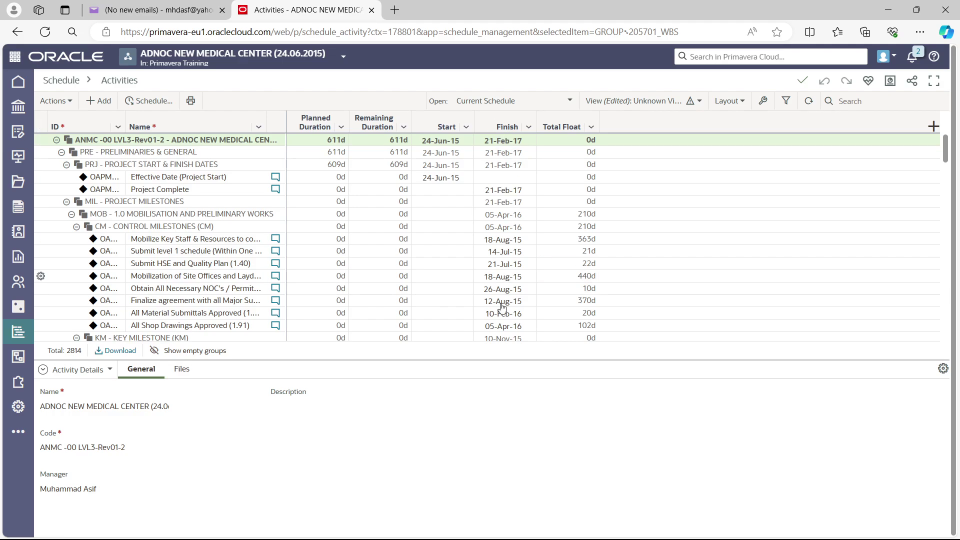
Leave the activities page without saving its changes and go to the project's schedule baselines.
mouse_move(20, 340)
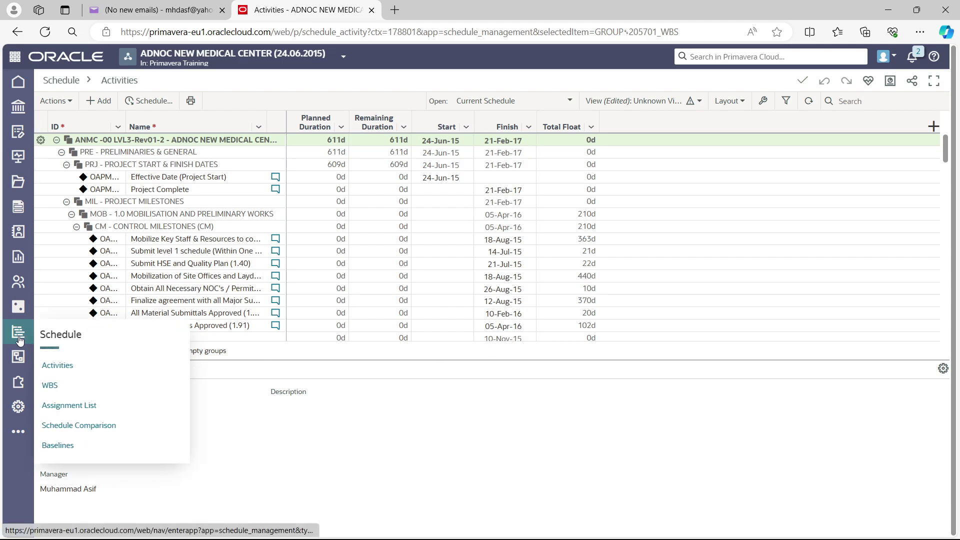
left_click(58, 451)
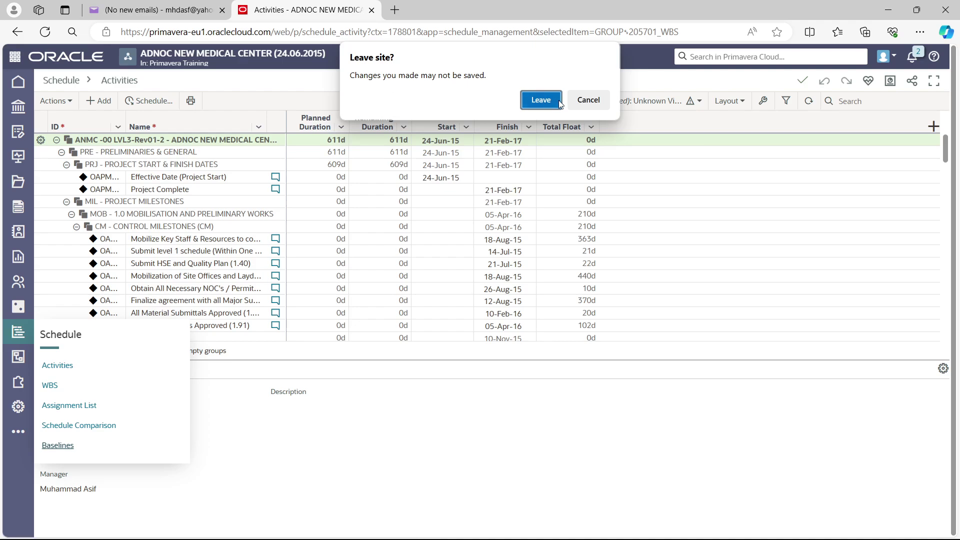
left_click(540, 100)
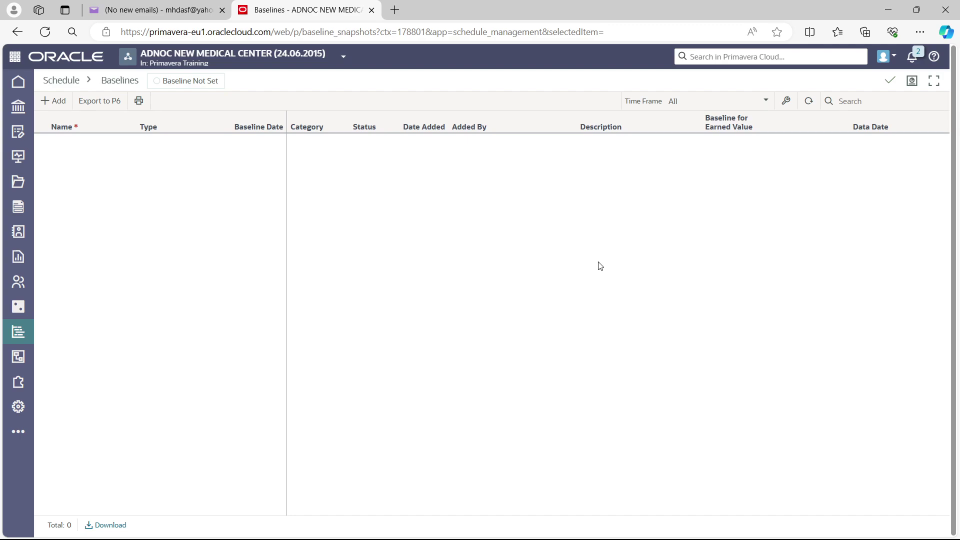
Start a new baseline named Original BL, keeping Current Schedule as its source.
left_click(54, 103)
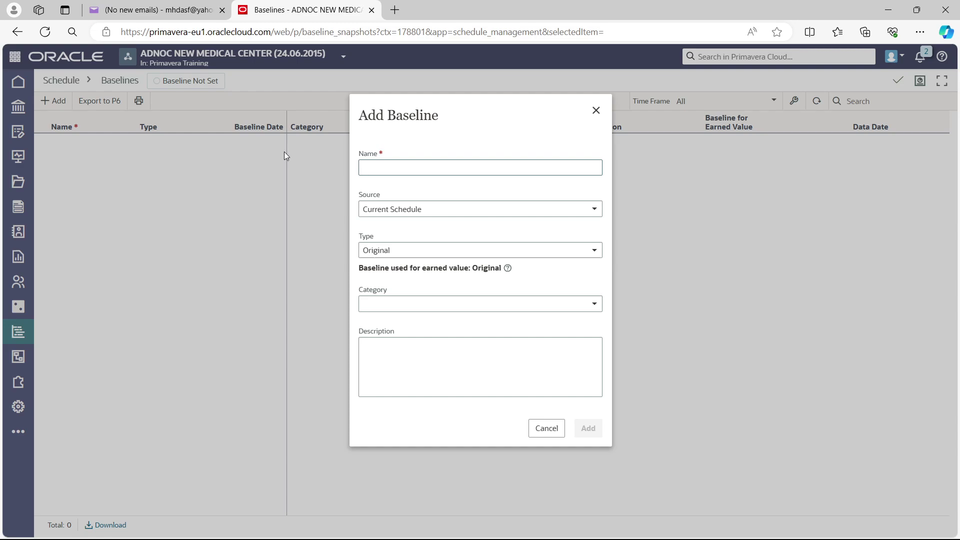
type("Ori")
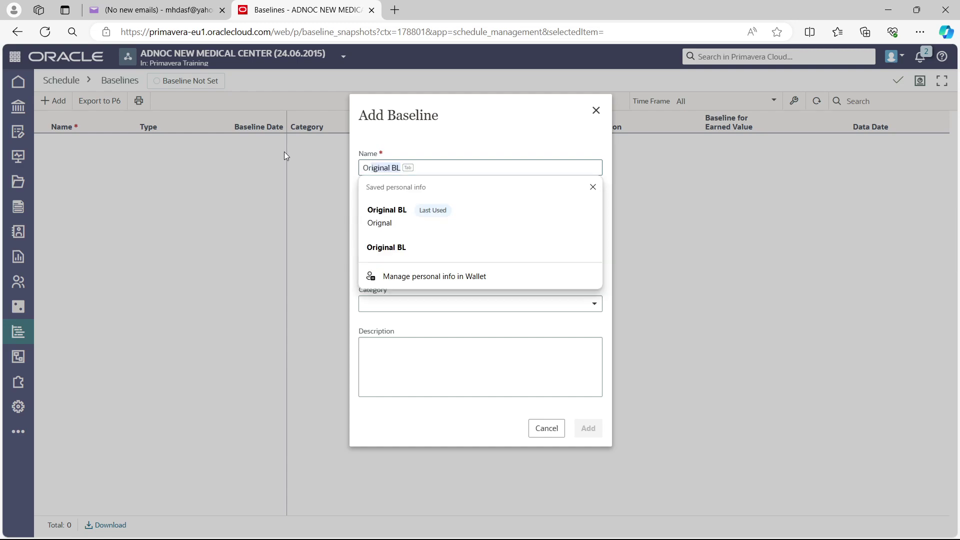
type("ginal BL")
key("Tab")
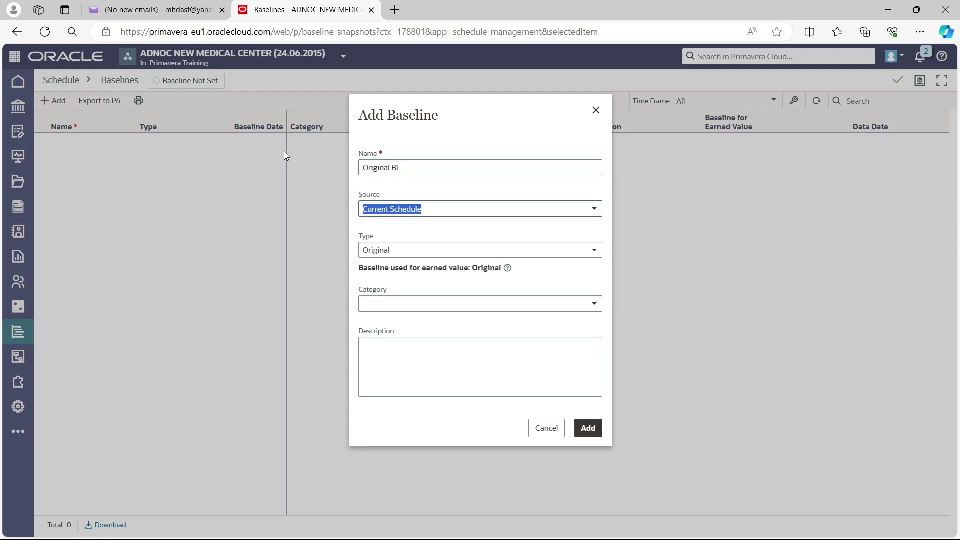
left_click(595, 210)
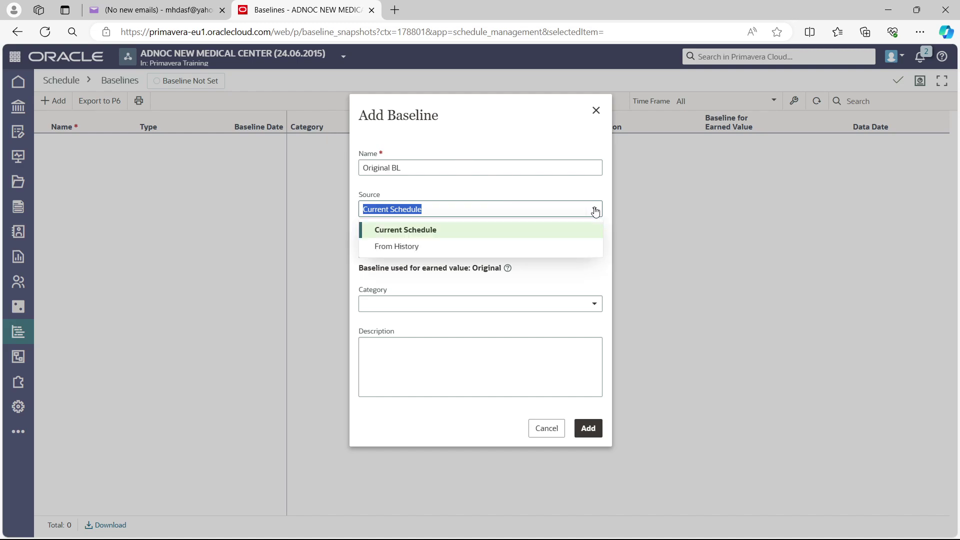
left_click(440, 206)
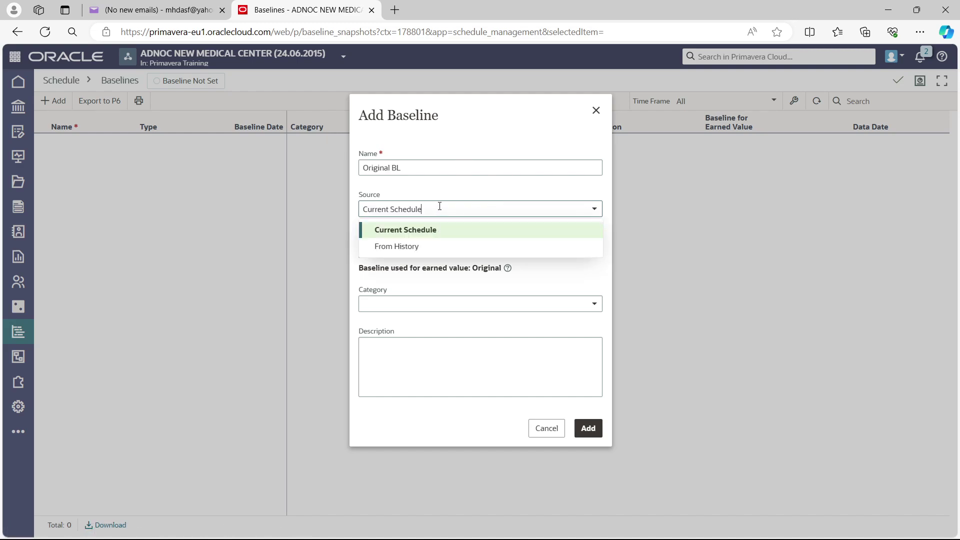
Describe the baseline as "Original BL created at the inception of the Program", leave its category blank and add it as the Original baseline.
left_click(399, 310)
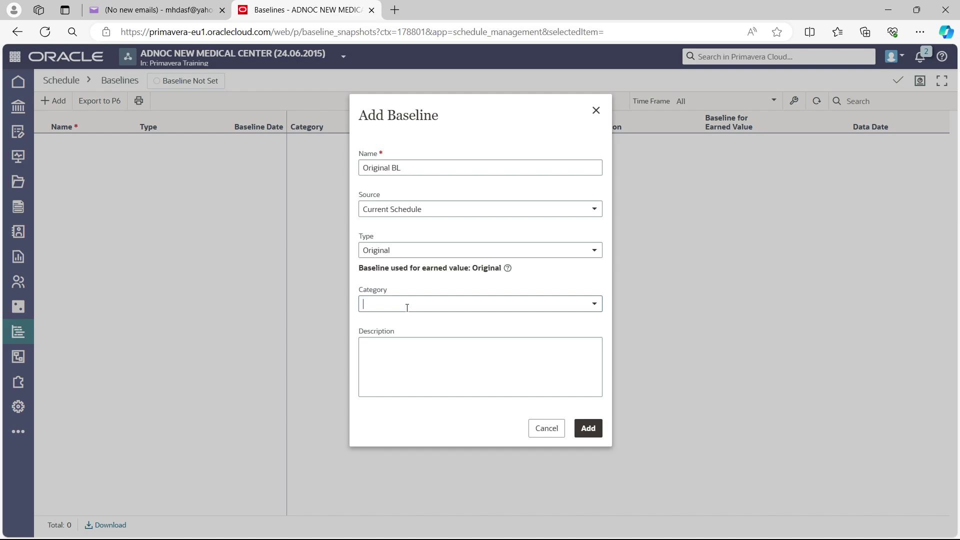
key("Tab")
type("oRignal")
key("BackSpace")
key("BackSpace")
key("BackSpace")
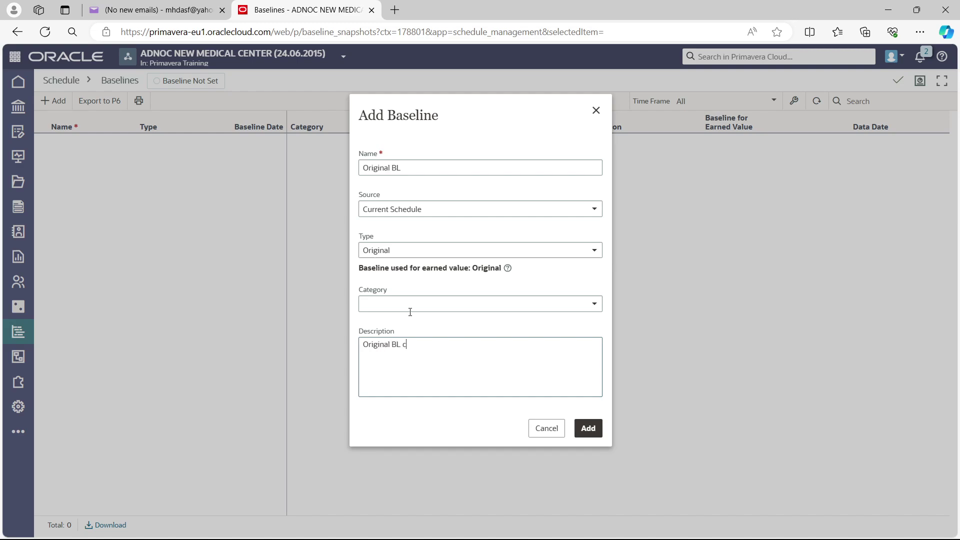
type("the inception of the Program")
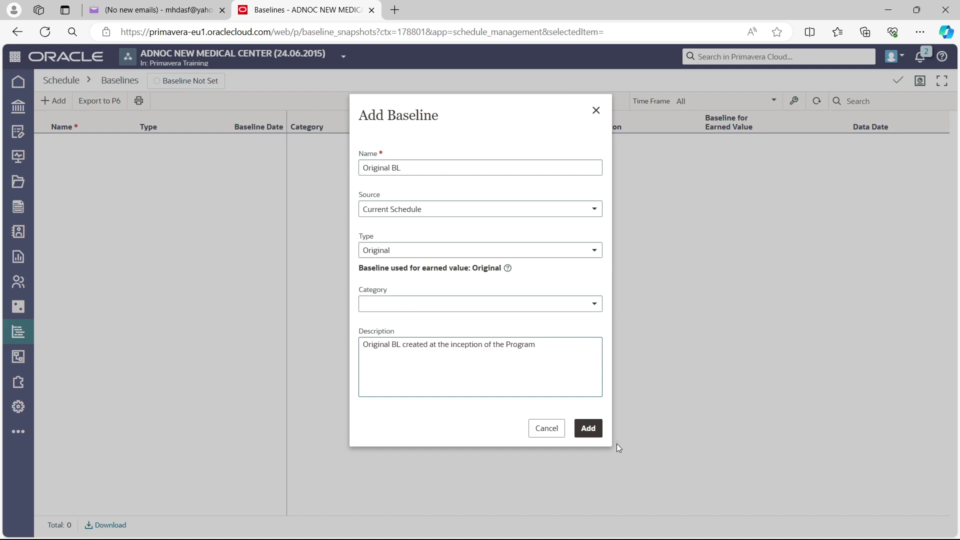
left_click(588, 429)
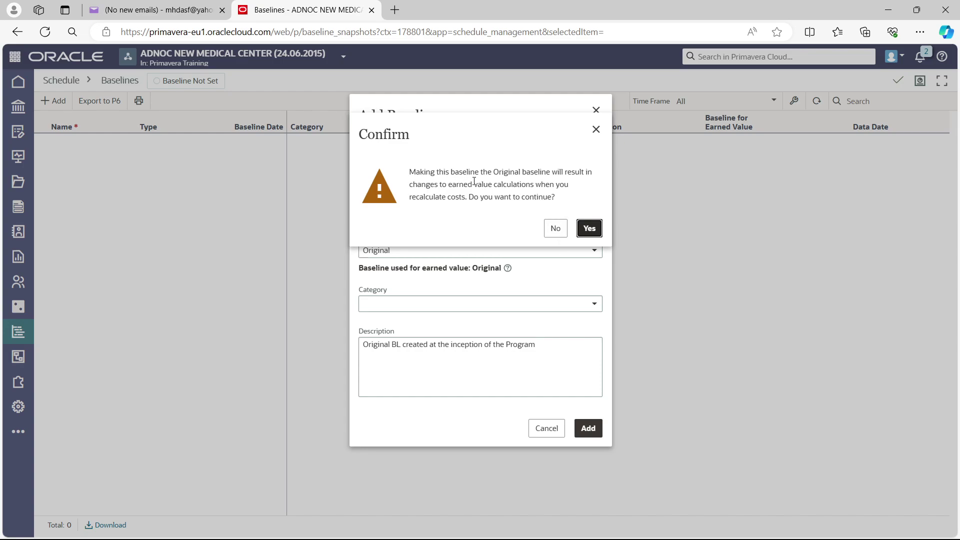
left_click(588, 231)
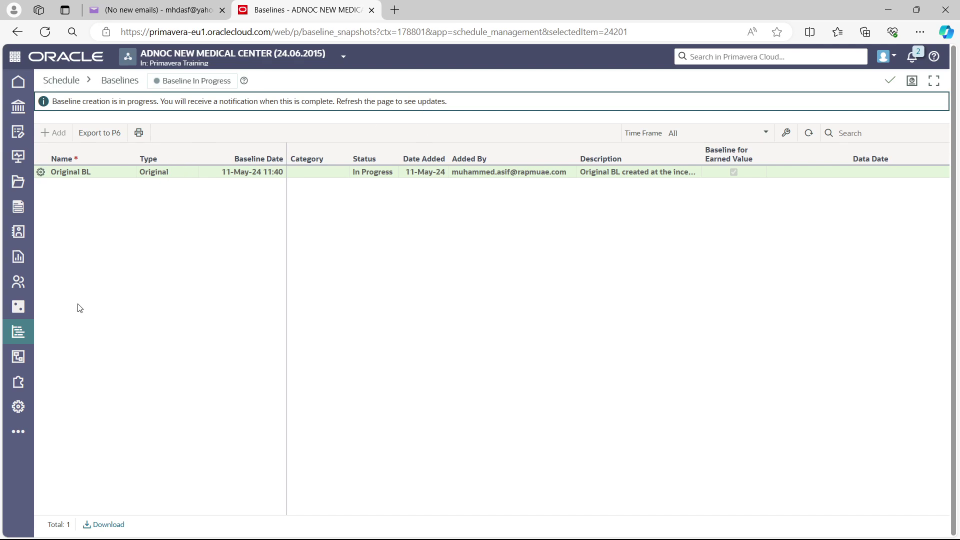
Return to the schedule activities and place the ID column before the Name column.
mouse_move(19, 335)
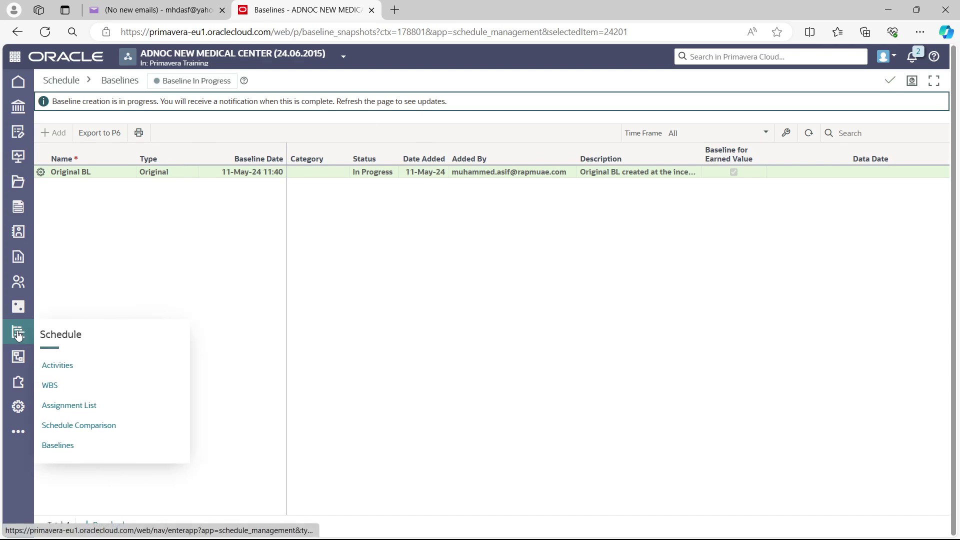
left_click(52, 366)
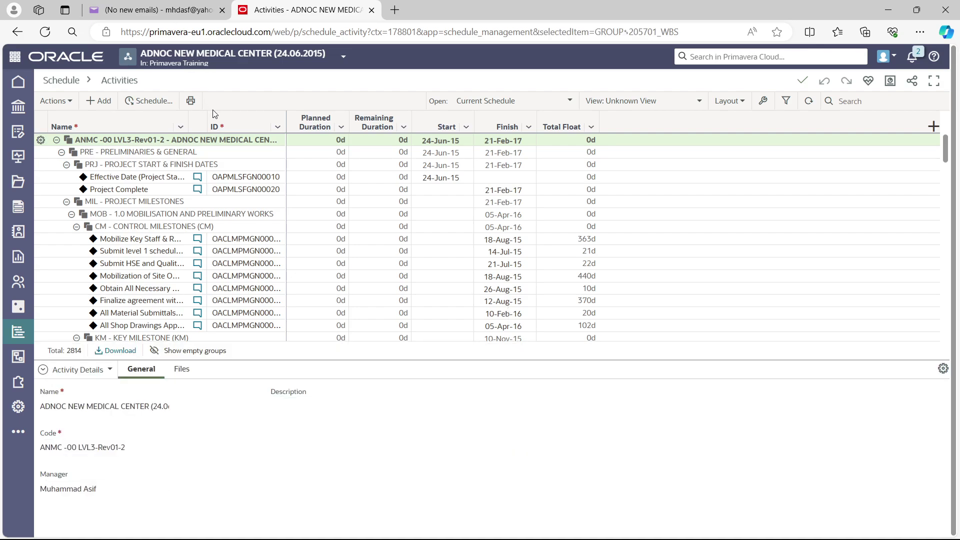
left_click_drag(182, 127, 74, 118)
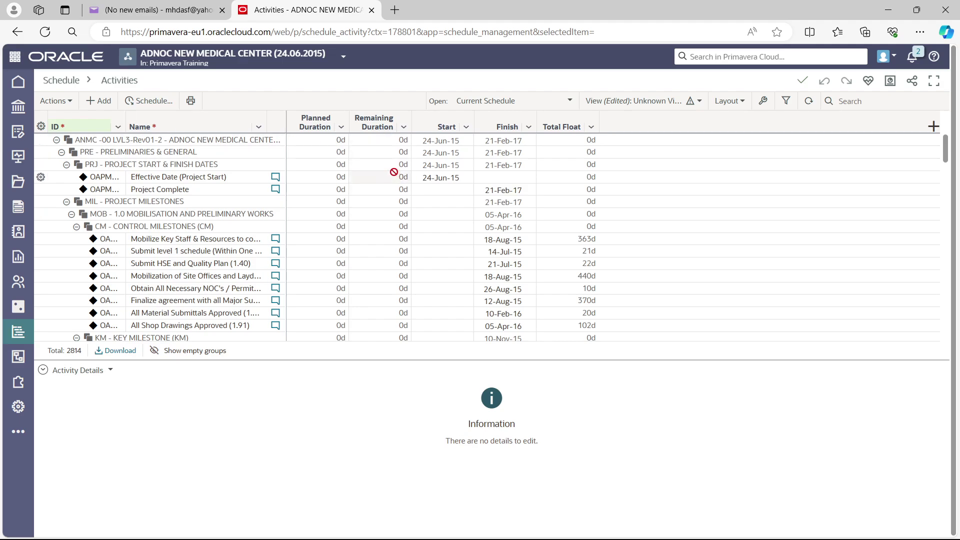
Hide the Remaining Duration column from the activities table.
left_click(933, 128)
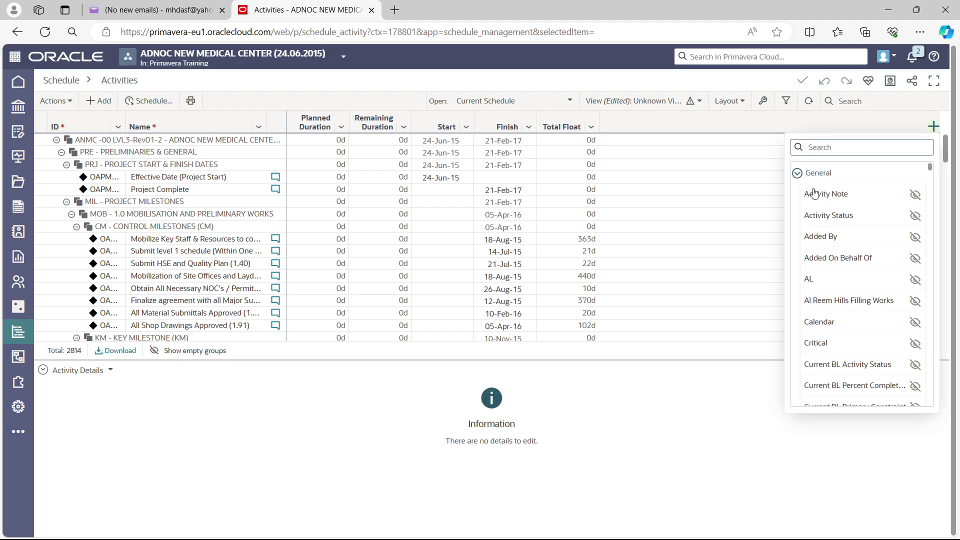
left_click(798, 173)
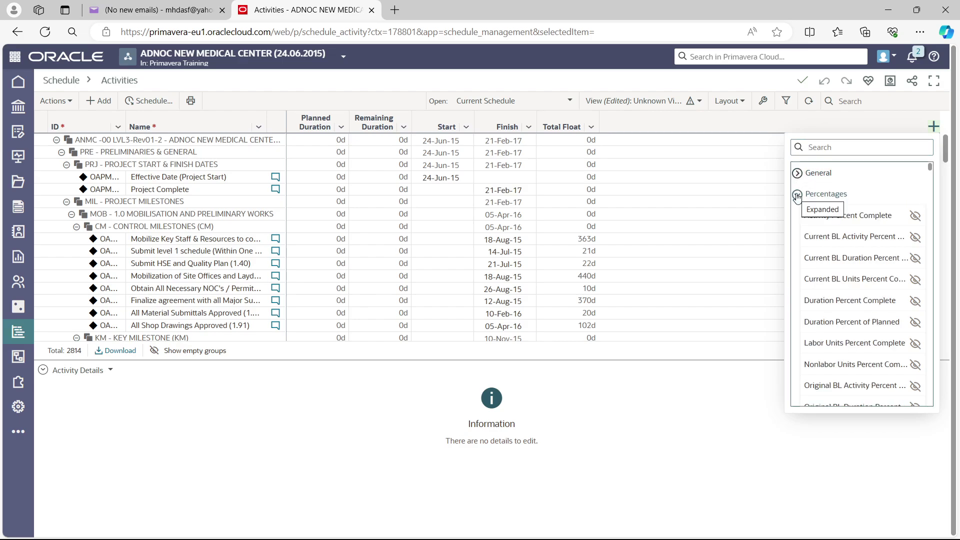
left_click(797, 195)
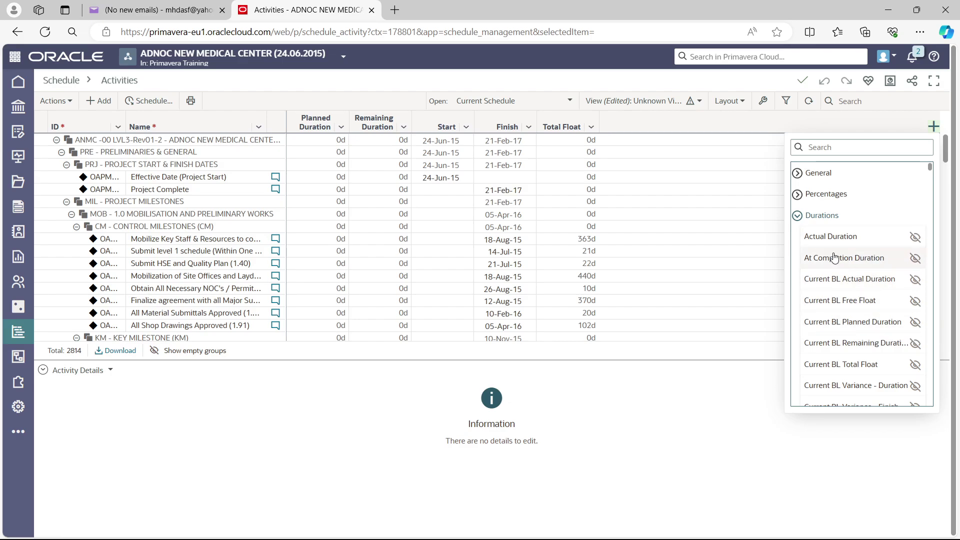
scroll(867, 297, "down", 1)
scroll(868, 297, "down", 2)
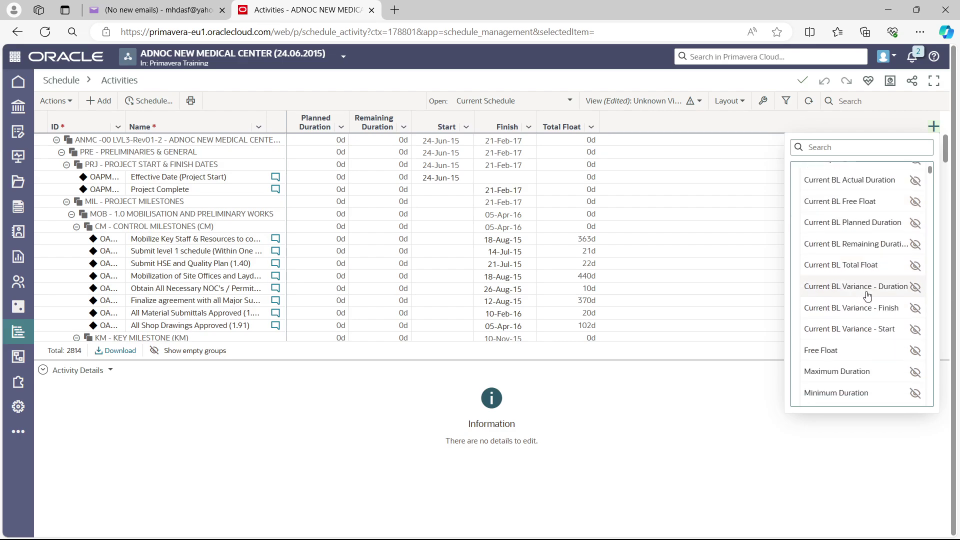
scroll(868, 296, "down", 2)
scroll(868, 297, "down", 6)
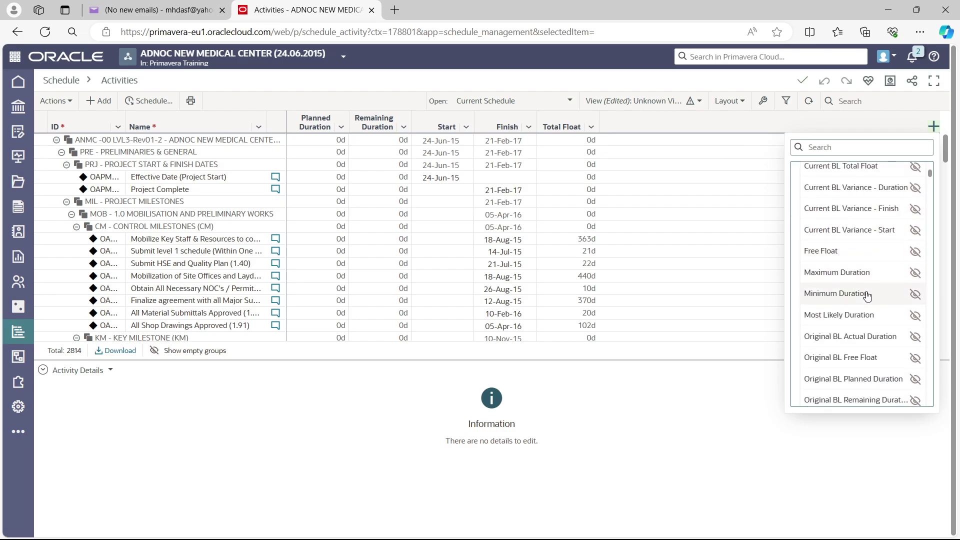
scroll(871, 311, "down", 1)
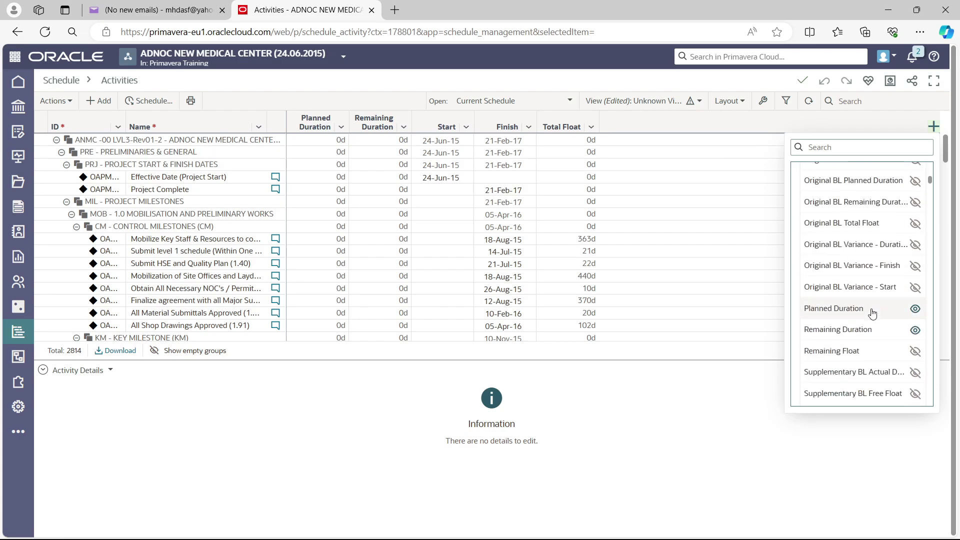
left_click(920, 332)
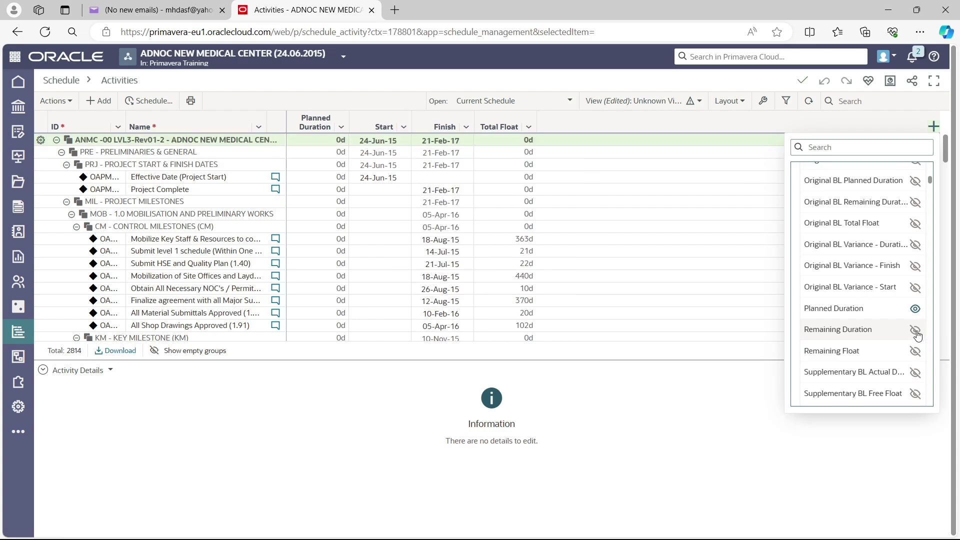
Add the Original BL Early Start and Original BL Early Finish date columns to the activities table.
scroll(819, 225, "up", 10)
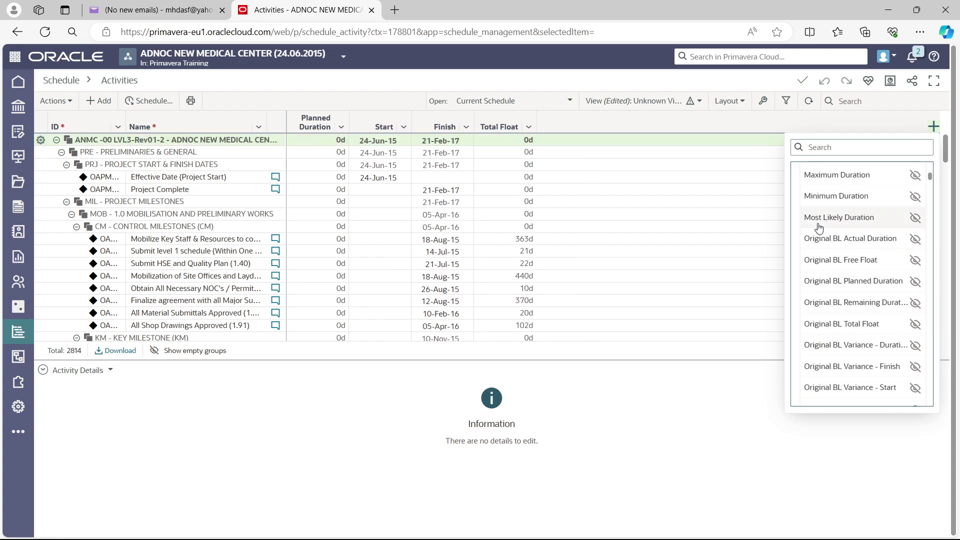
scroll(818, 229, "up", 1)
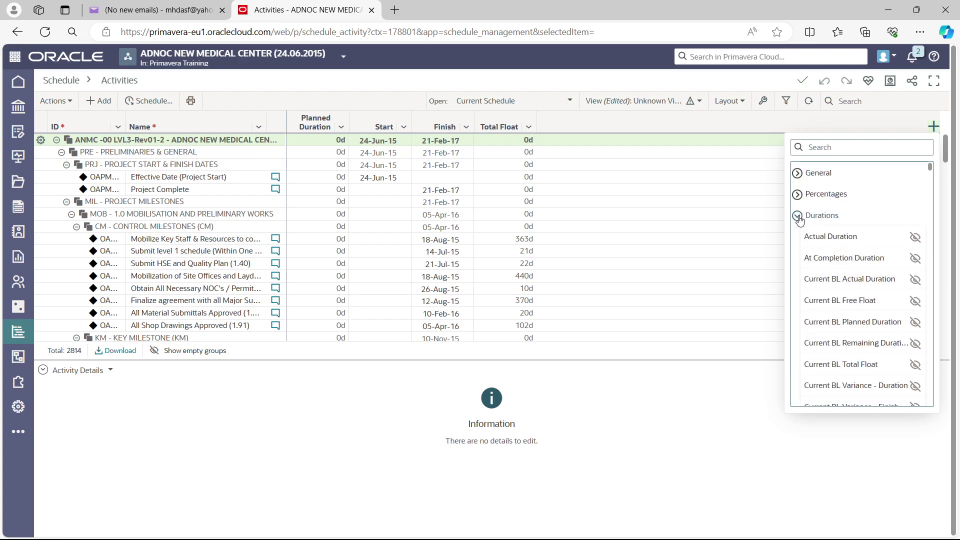
left_click(798, 215)
left_click(816, 236)
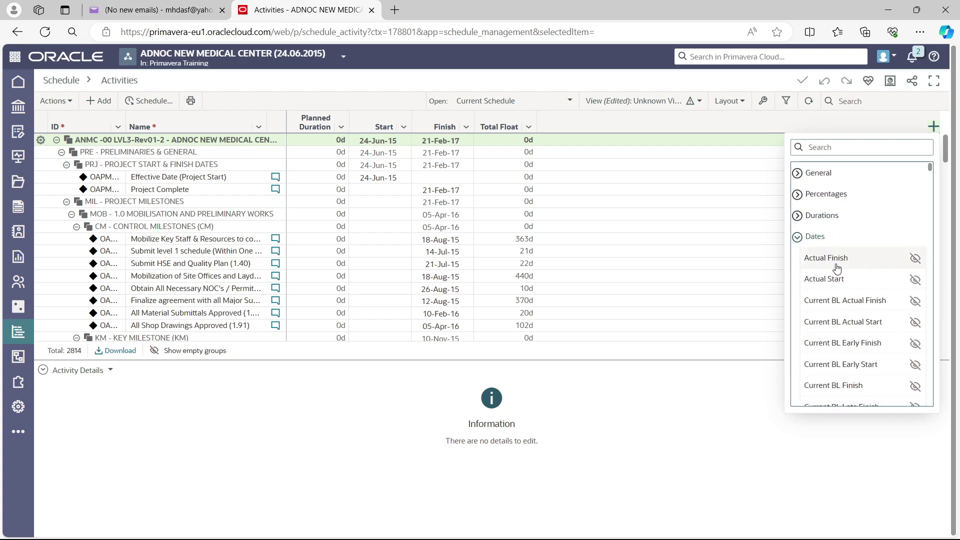
scroll(838, 270, "down", 1)
scroll(838, 269, "down", 3)
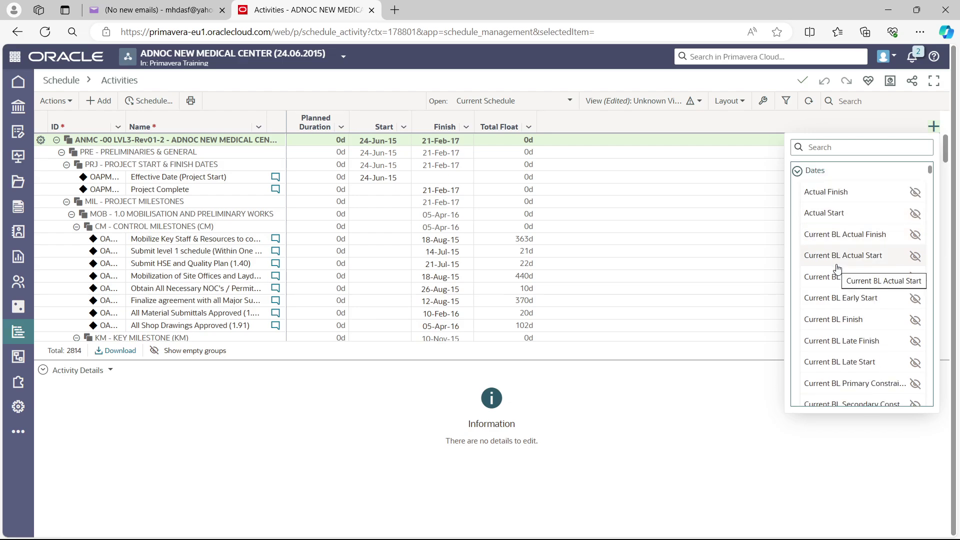
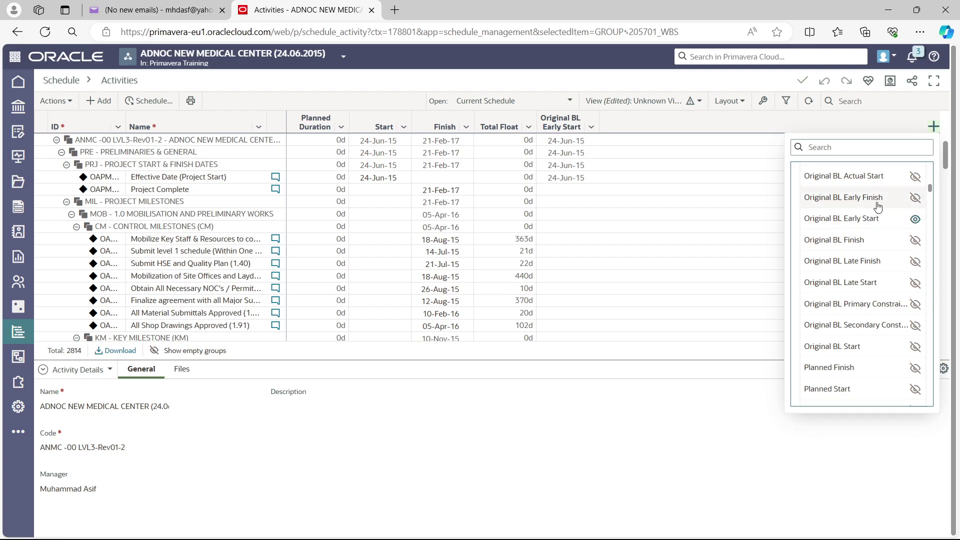
left_click(915, 199)
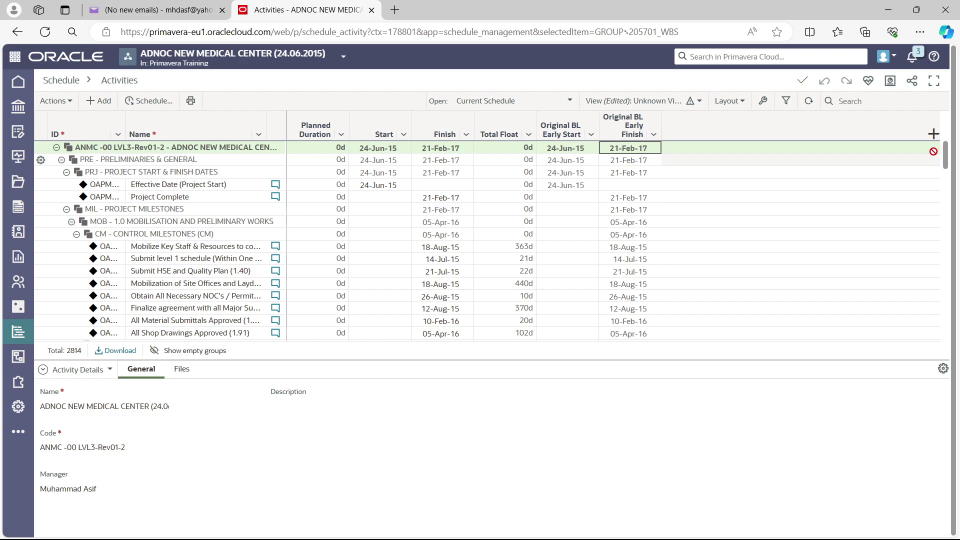
Search the available activity columns for "total float" and check which of the total float columns are displayed.
left_click(933, 133)
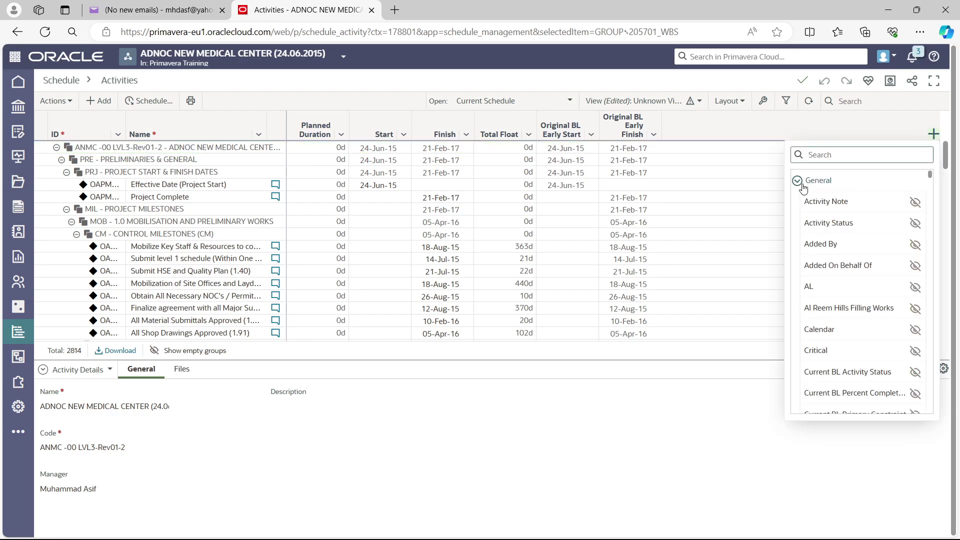
left_click(798, 181)
left_click(798, 202)
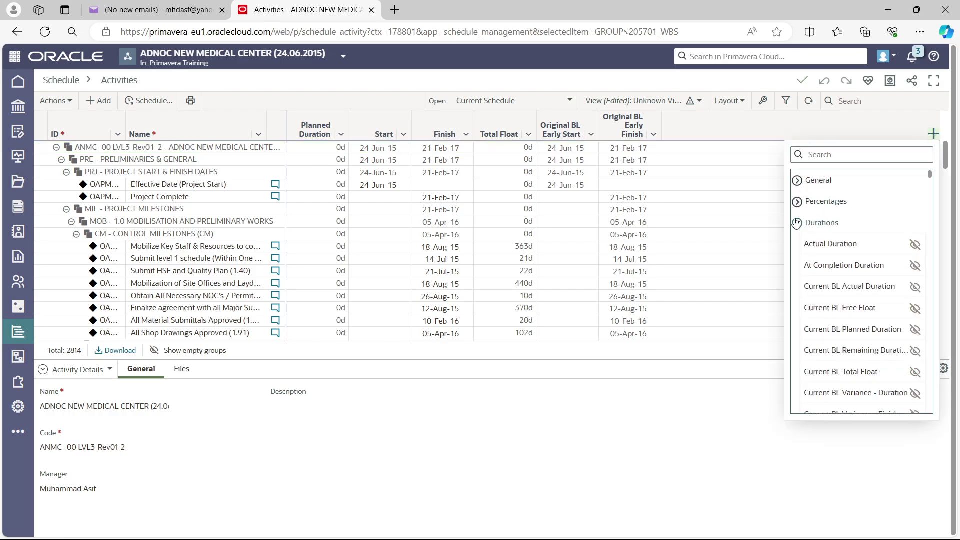
scroll(843, 307, "down", 5)
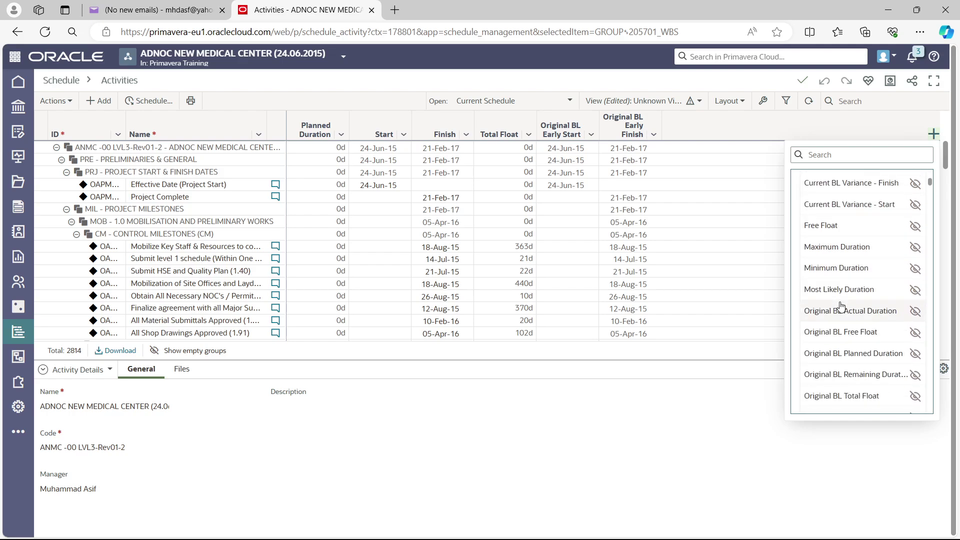
scroll(846, 325, "down", 10)
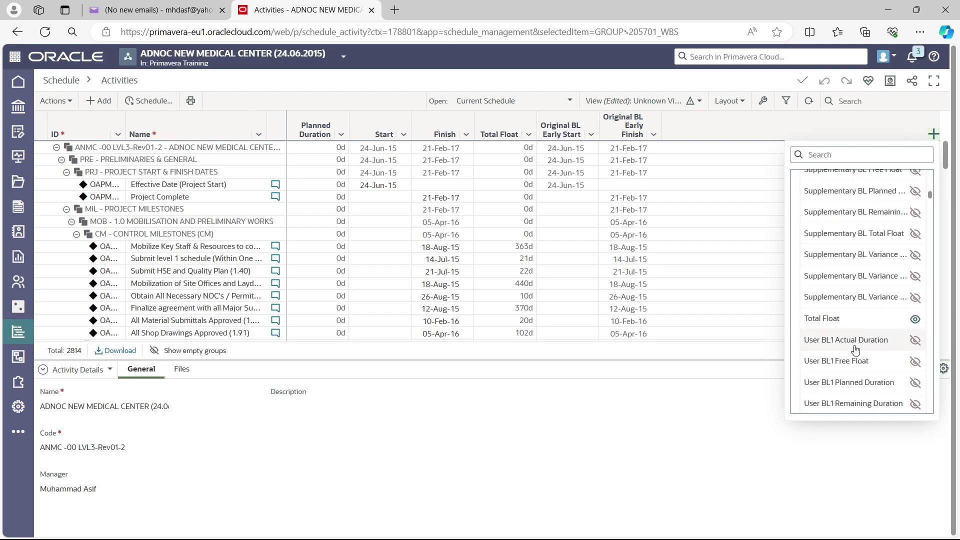
scroll(853, 349, "down", 4)
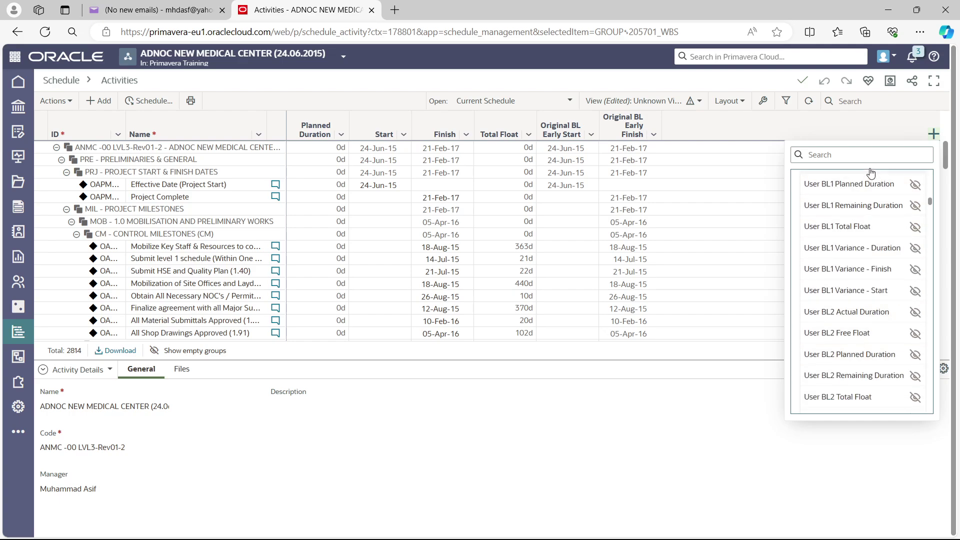
left_click(886, 156)
type("tota")
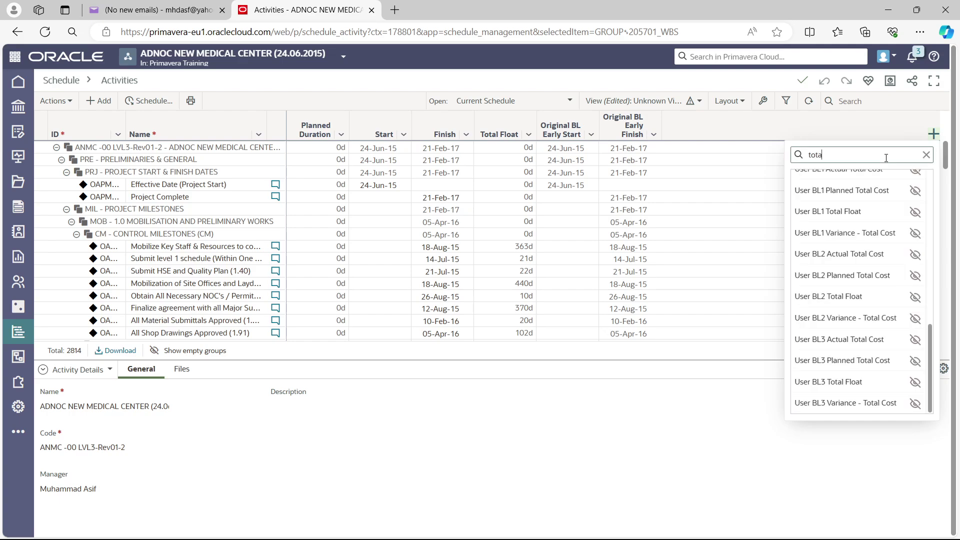
type("l float")
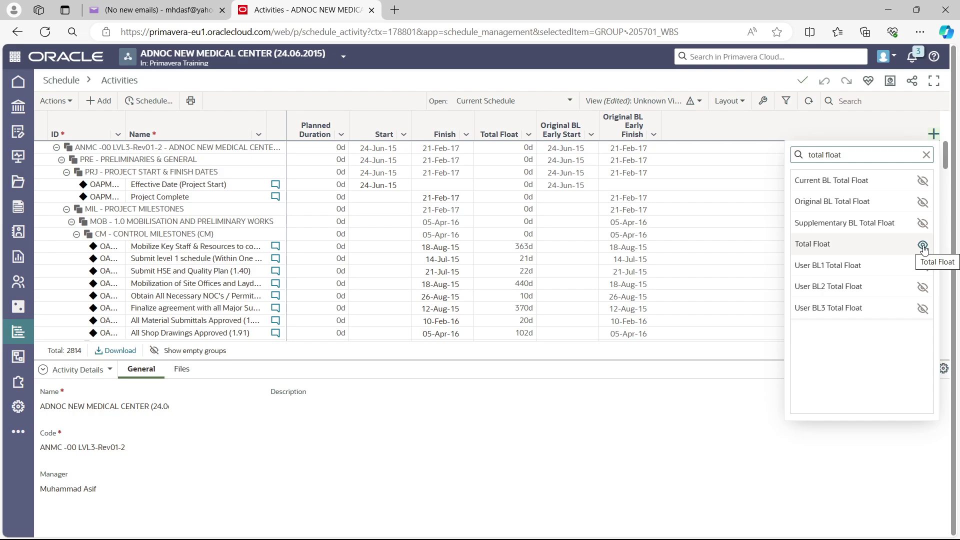
left_click(853, 136)
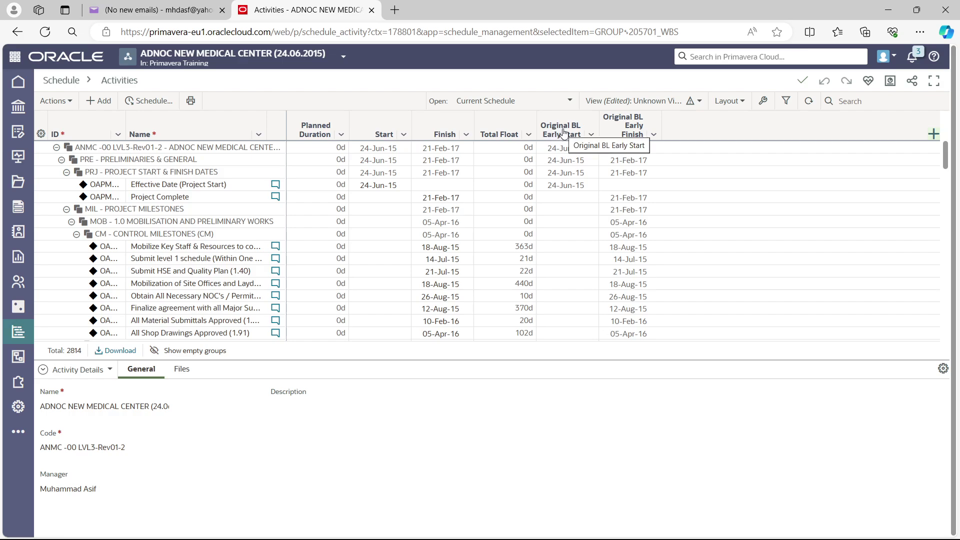
Place the Original BL Early Start and Original BL Early Finish columns between the Planned Duration and Start columns.
left_click_drag(564, 133, 383, 131)
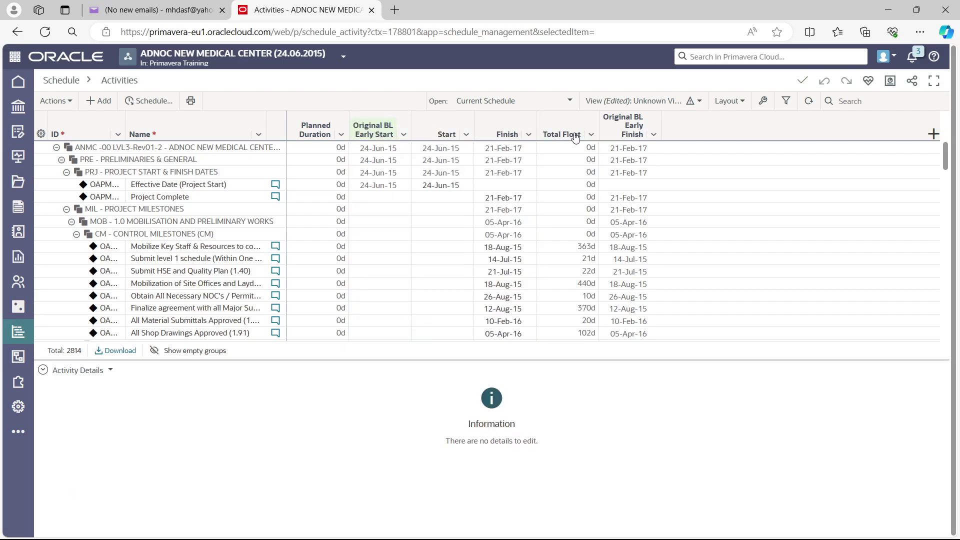
left_click_drag(642, 131, 464, 136)
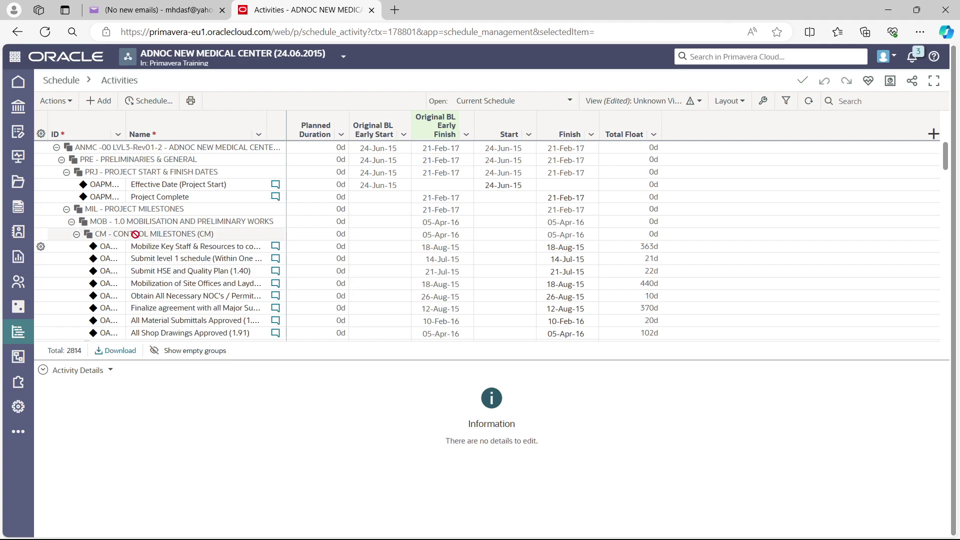
Switch from the project to the Primavera Training workspace through the full workspace list, leaving without saving the view changes.
left_click(181, 60)
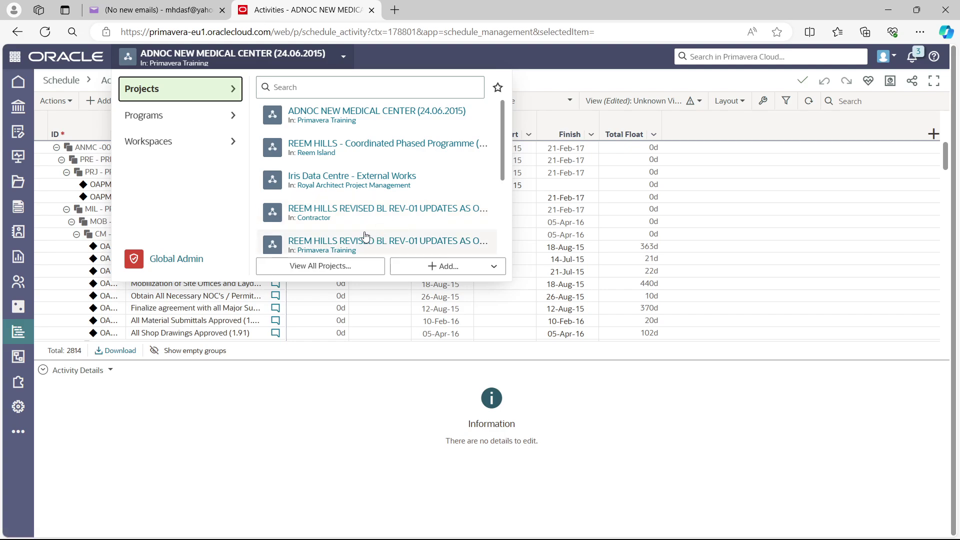
scroll(365, 236, "down", 1)
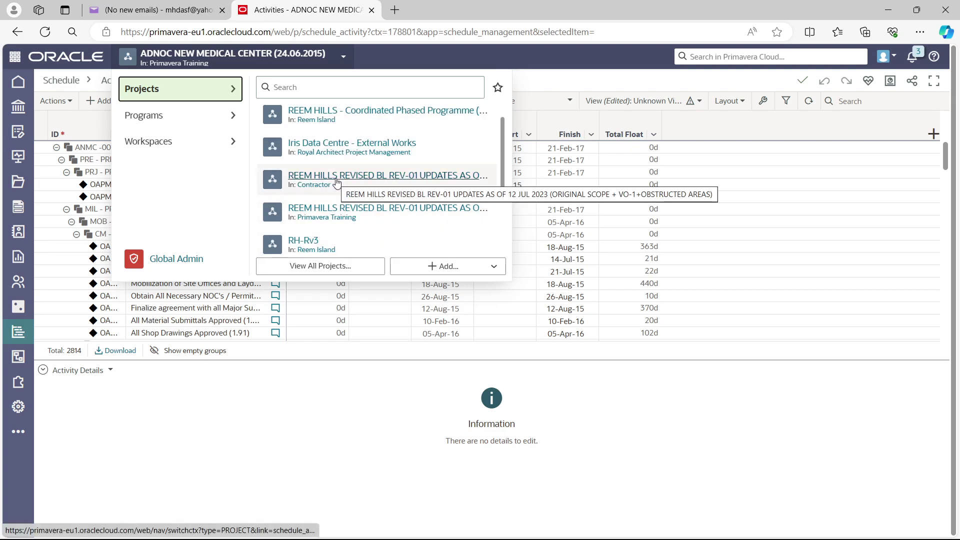
left_click(144, 144)
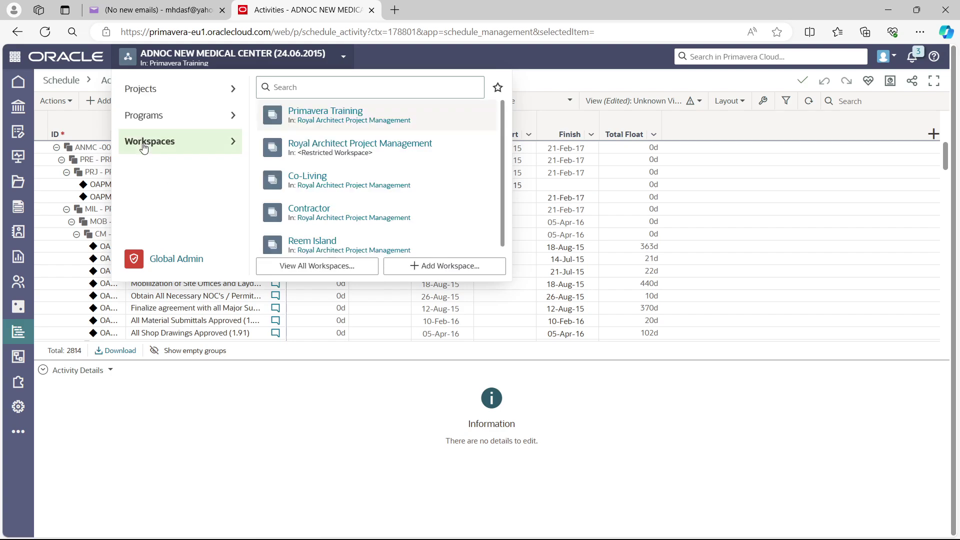
left_click(305, 269)
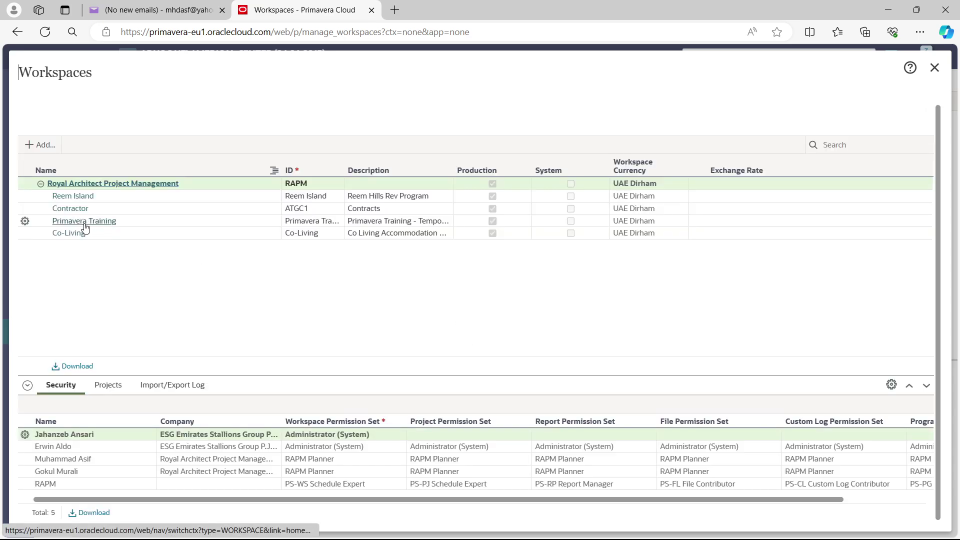
left_click(106, 228)
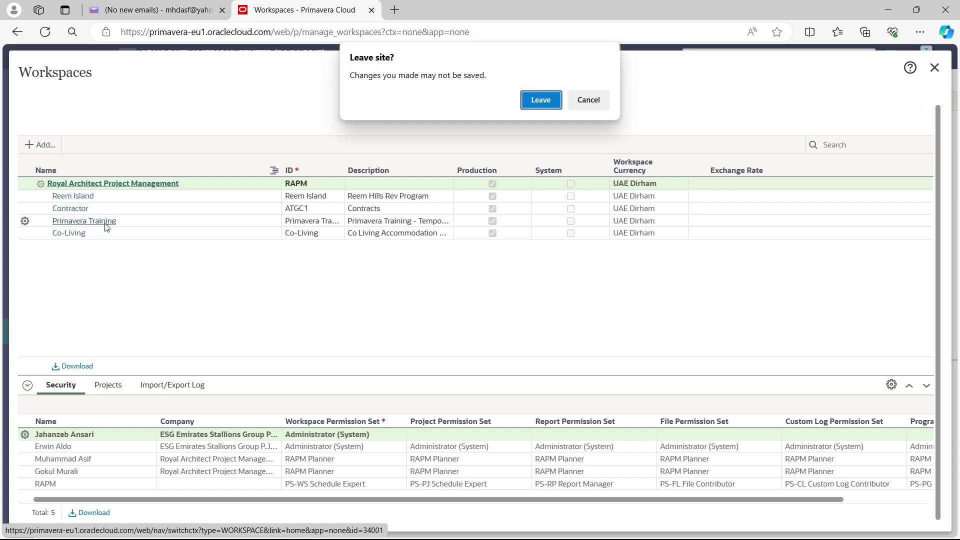
left_click(541, 100)
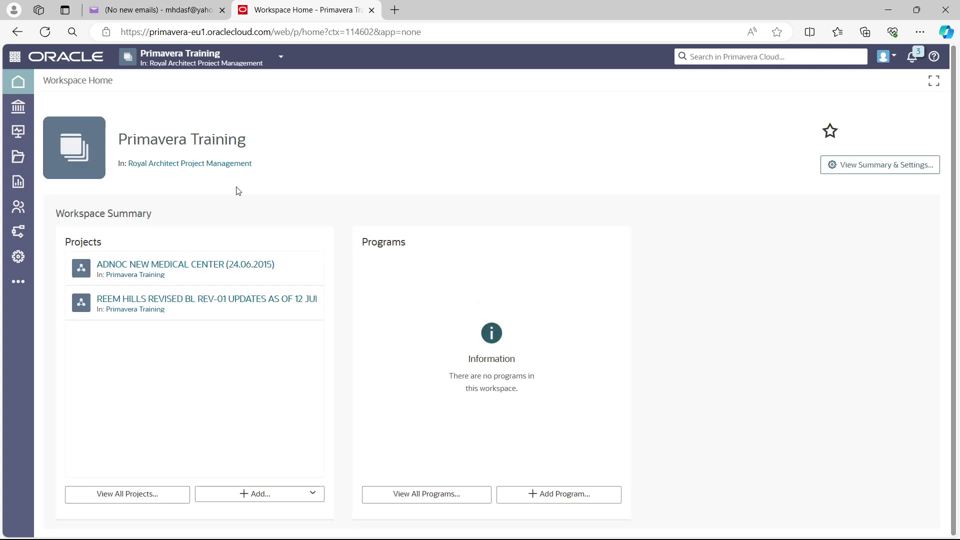
Open the REEM HILLS REVISED BL REV-01 UPDATES project of the Primavera Training workspace and show its schedule activities.
left_click(136, 310)
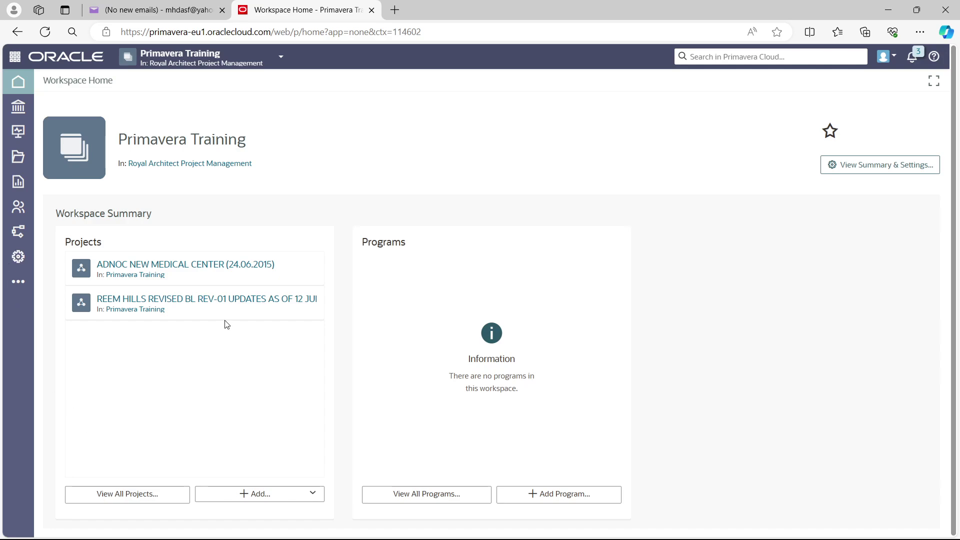
left_click(161, 300)
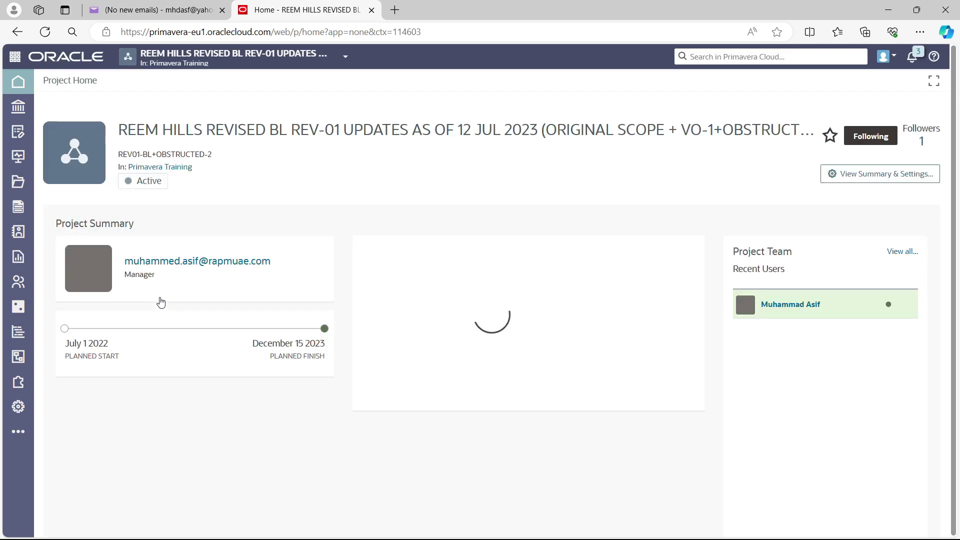
mouse_move(20, 338)
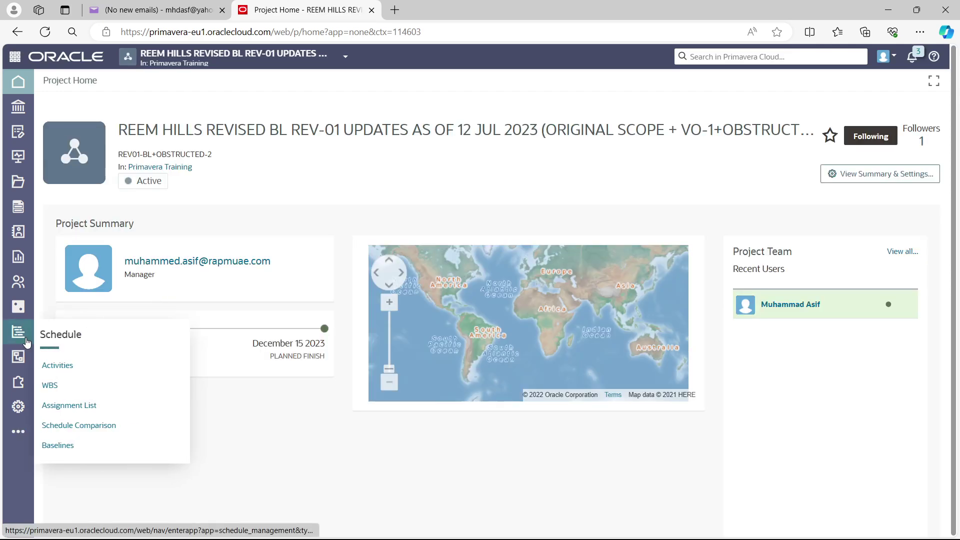
left_click(56, 367)
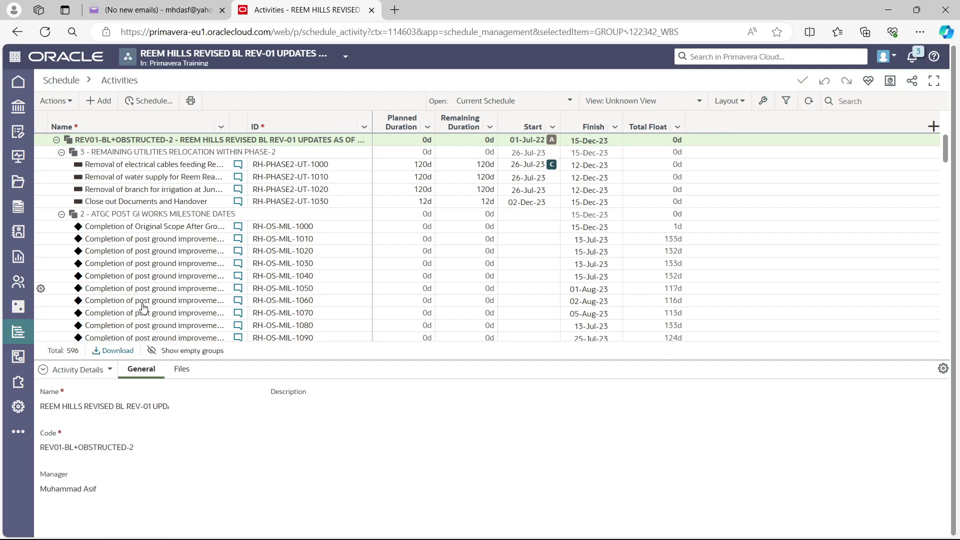
Open the project's dashboard list and examine the Overview, Activities and Tasks dashboards and the Project Measures.
mouse_move(18, 229)
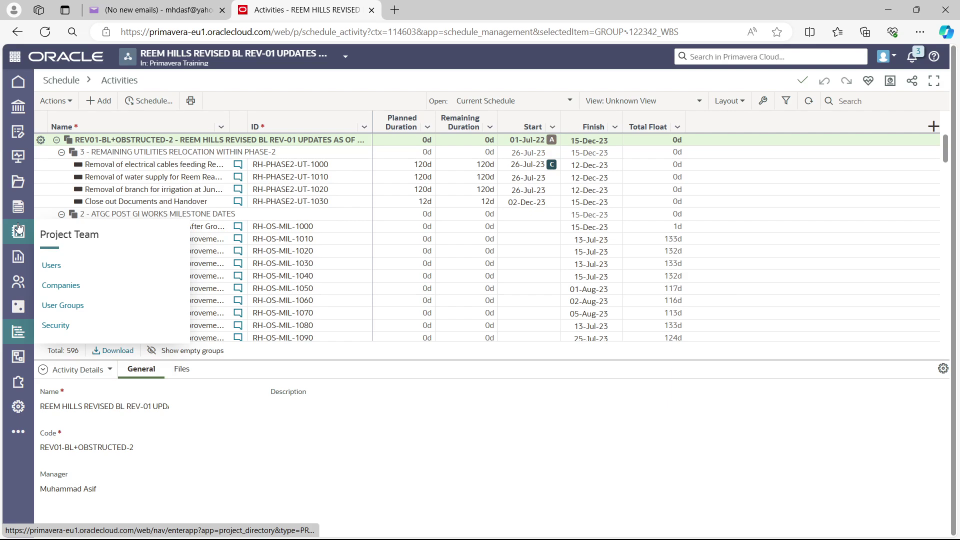
mouse_move(22, 156)
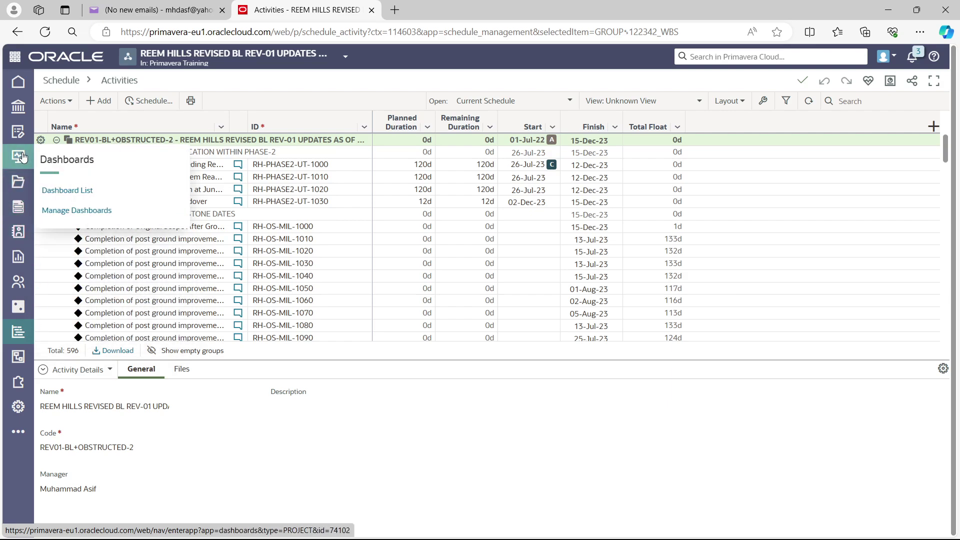
left_click(78, 195)
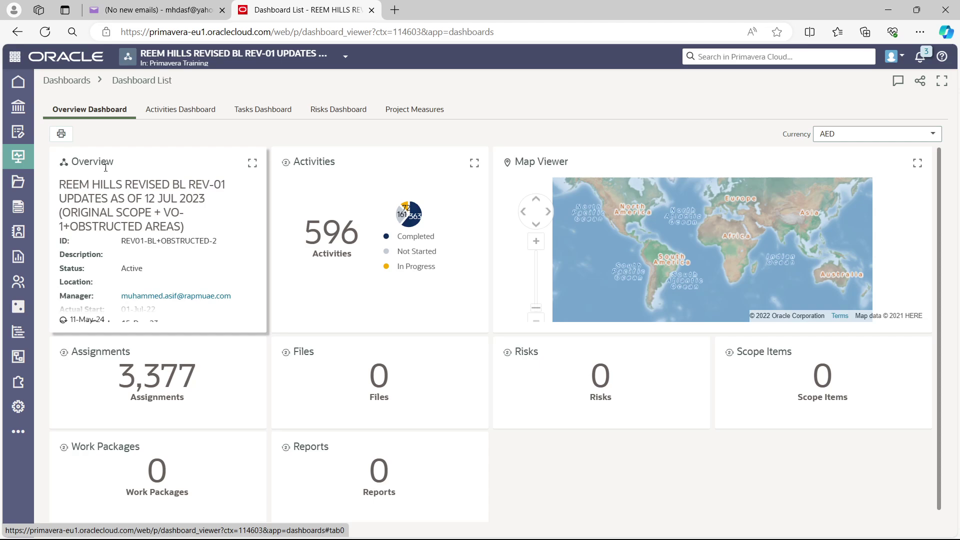
left_click(189, 110)
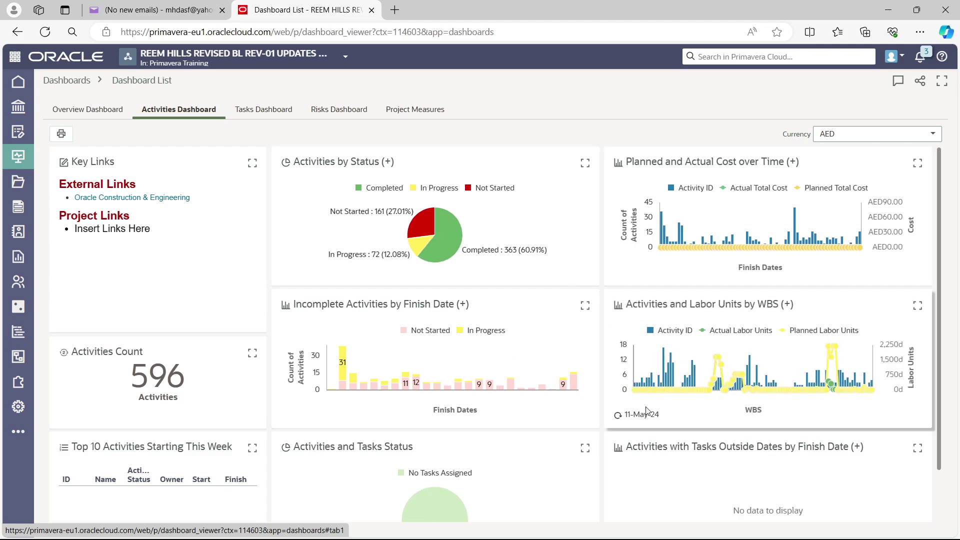
scroll(644, 417, "down", 1)
scroll(644, 421, "up", 1)
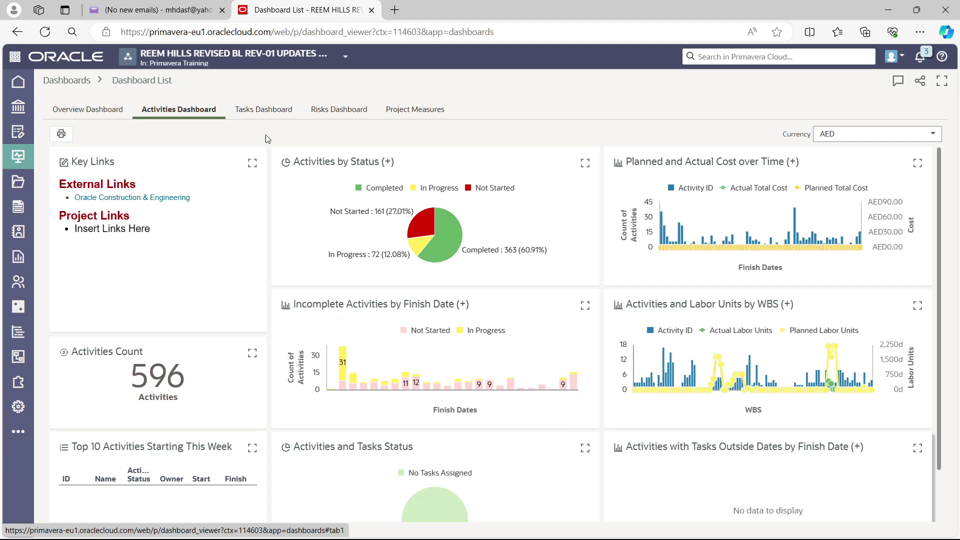
left_click(265, 114)
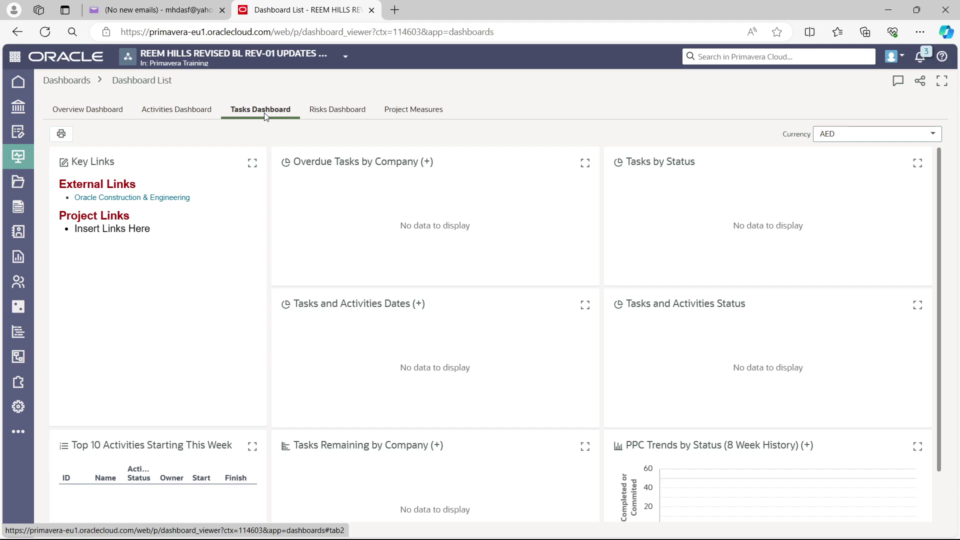
left_click(409, 110)
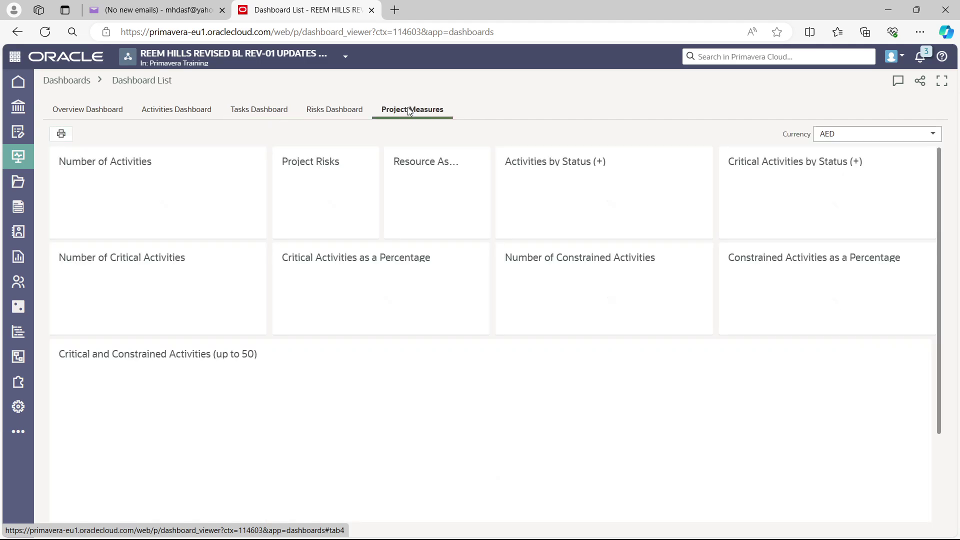